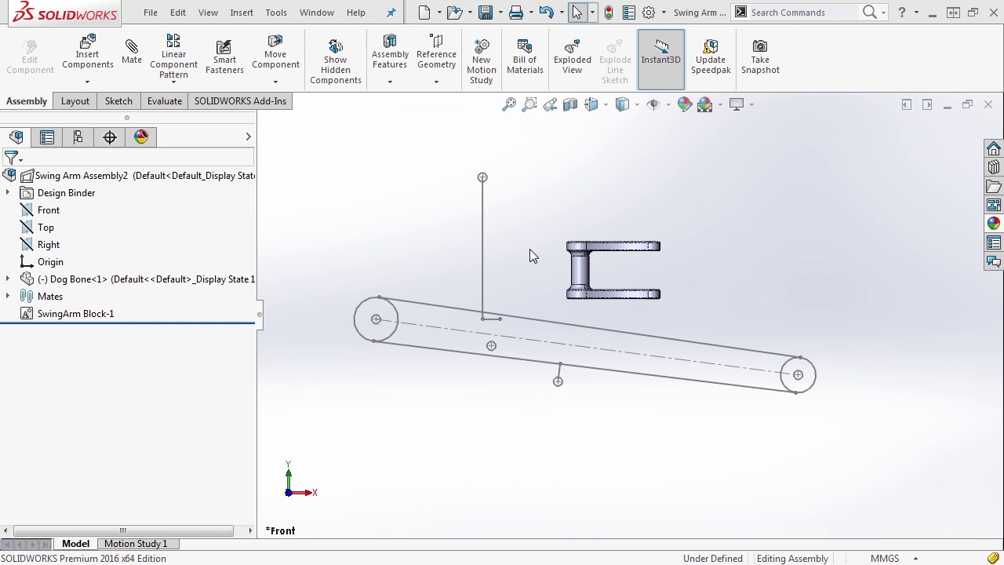
Open the Shock Multi-Body part from Chapter 09 with the Parts file filter on
click(456, 12)
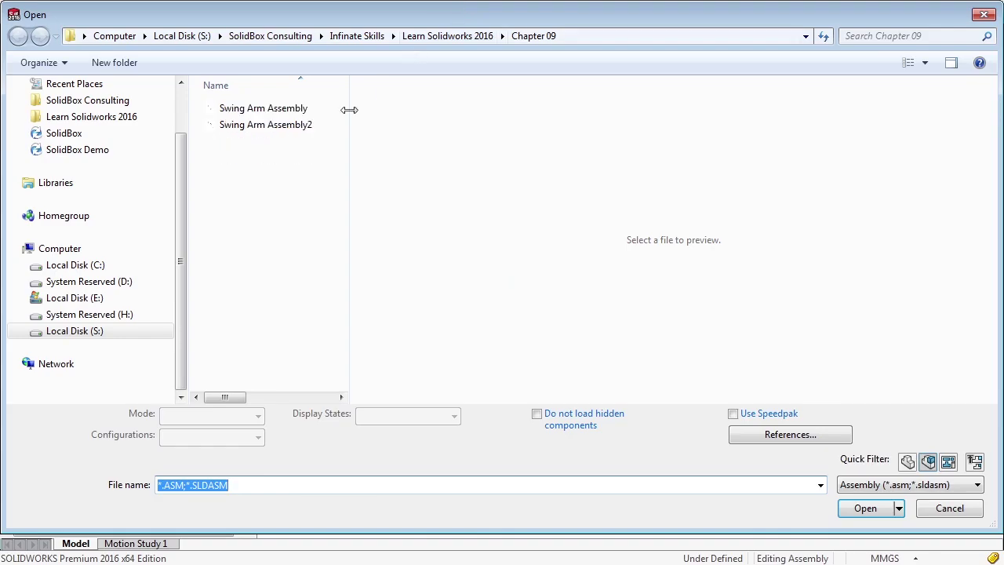
click(907, 463)
click(237, 126)
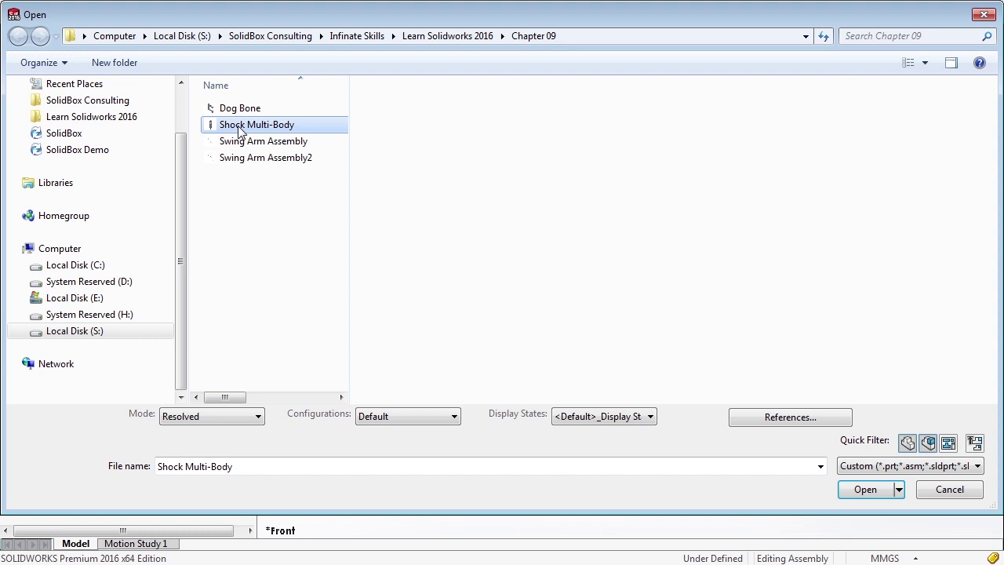
click(866, 489)
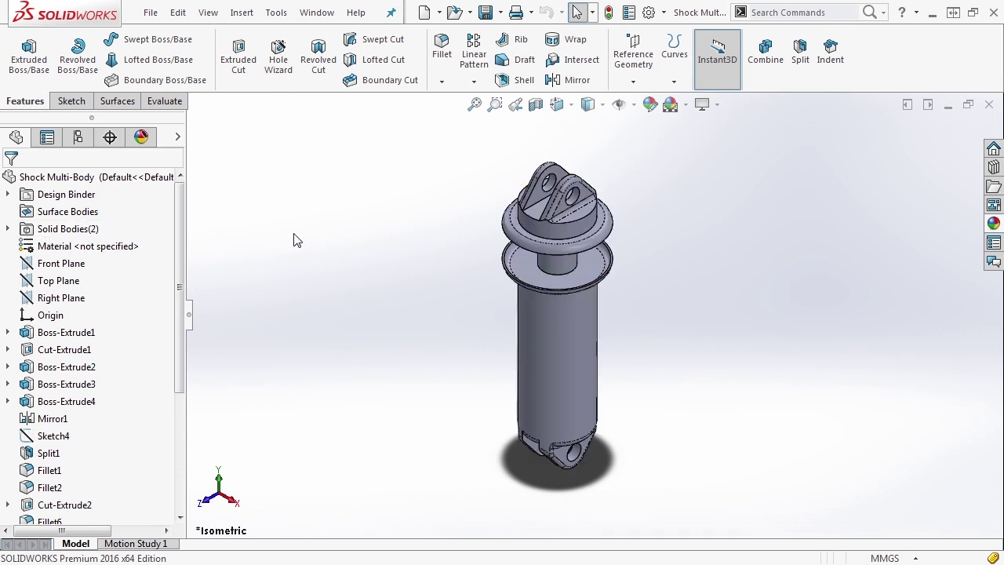
Expand Solid Bodies(2), select both Shock Base and Shock Top, and open Insert > Features
click(8, 229)
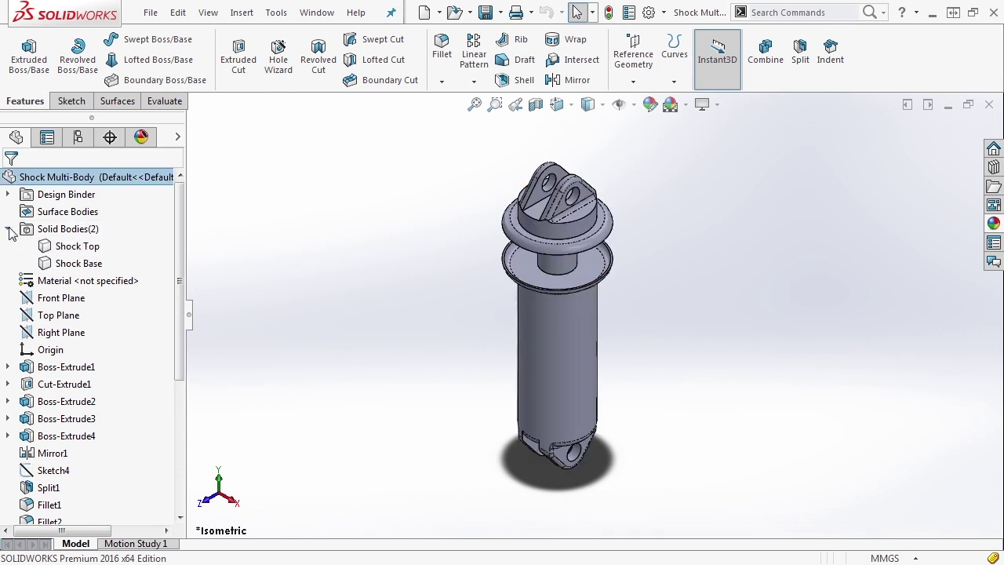
click(70, 247)
click(66, 263)
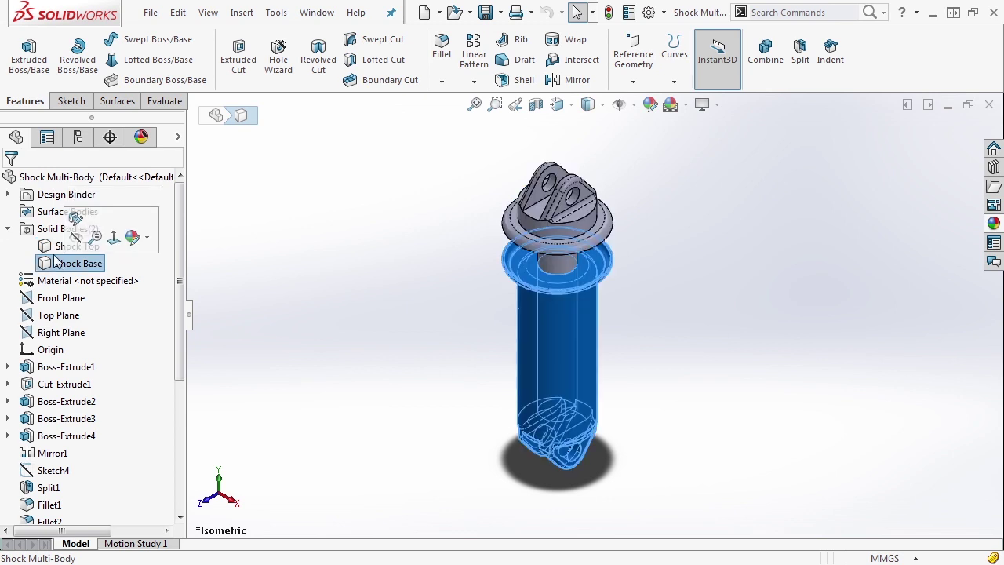
ctrl+click(54, 248)
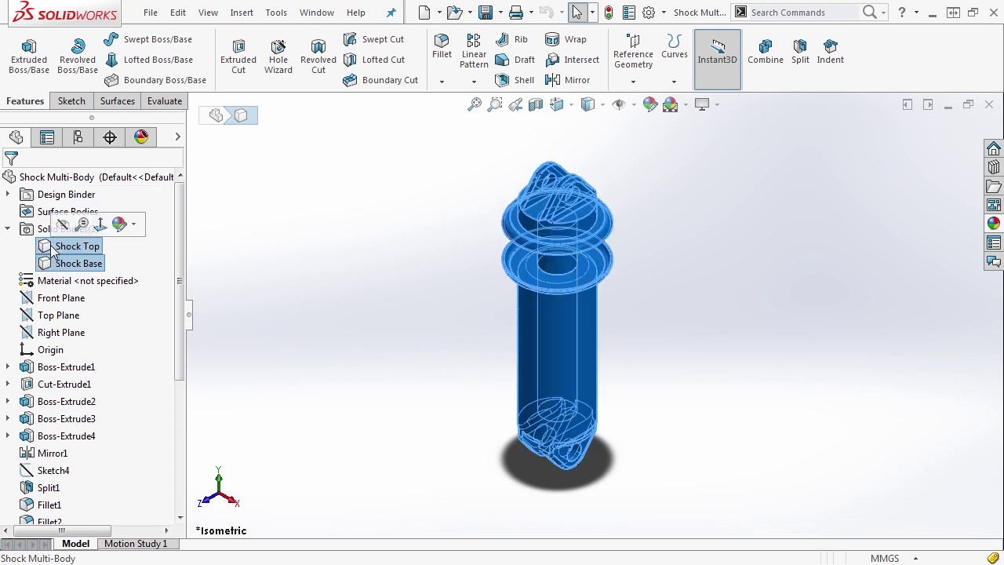
click(242, 13)
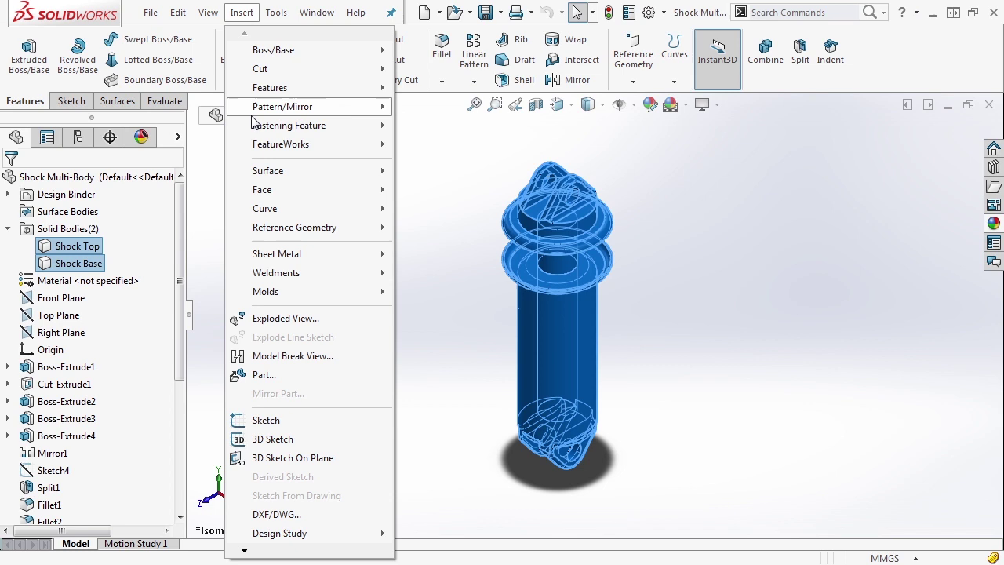
mouse_move(273, 87)
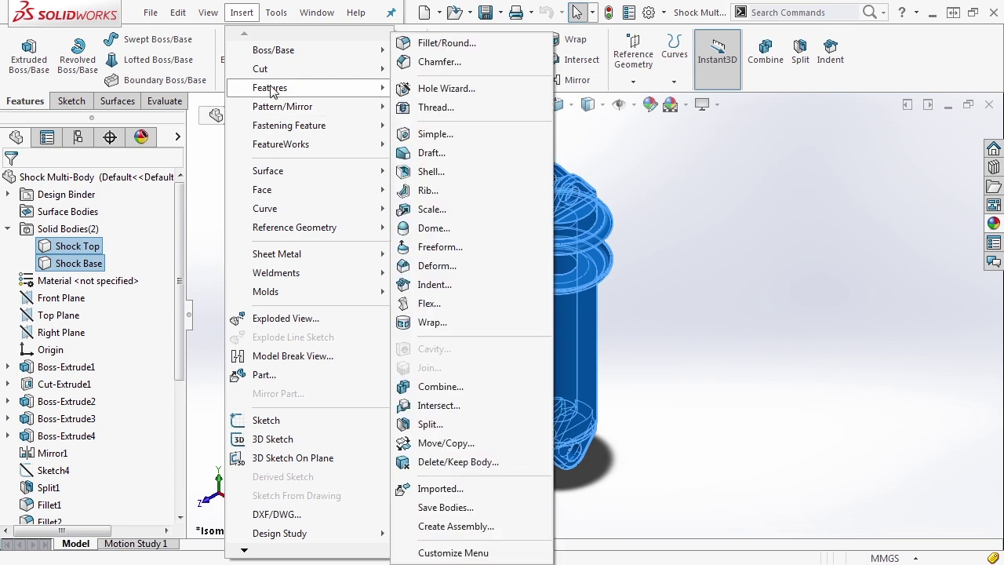
Use Save Bodies to assign Shock Base and Shock Top their own part files, with Consume cut bodies unchecked
click(439, 507)
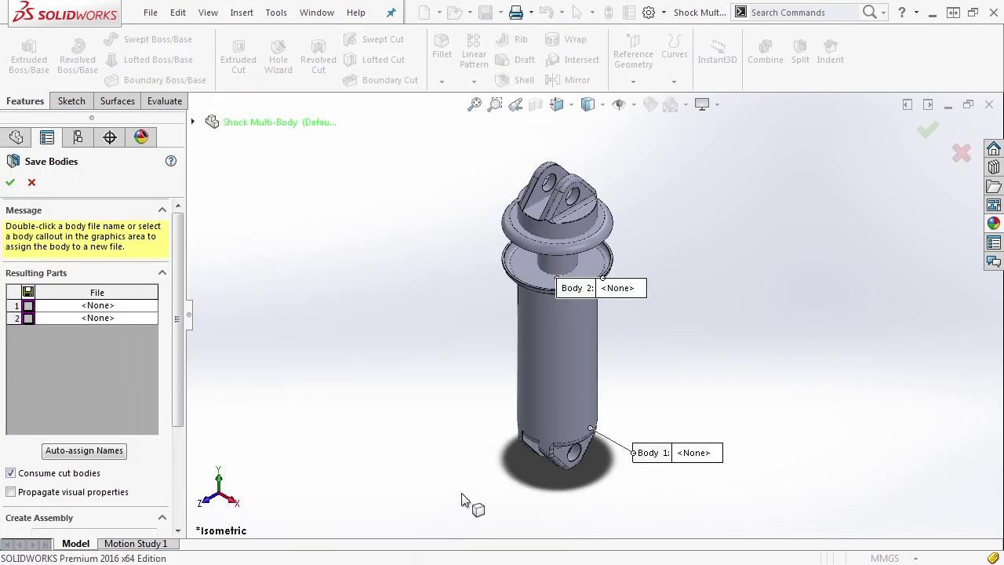
click(28, 305)
click(28, 318)
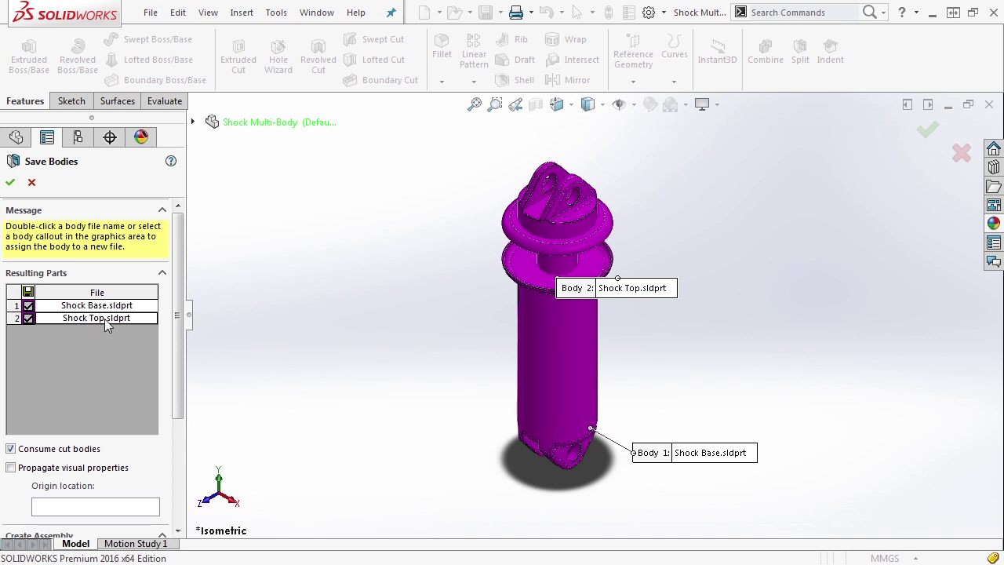
scroll(180, 295, down, 5)
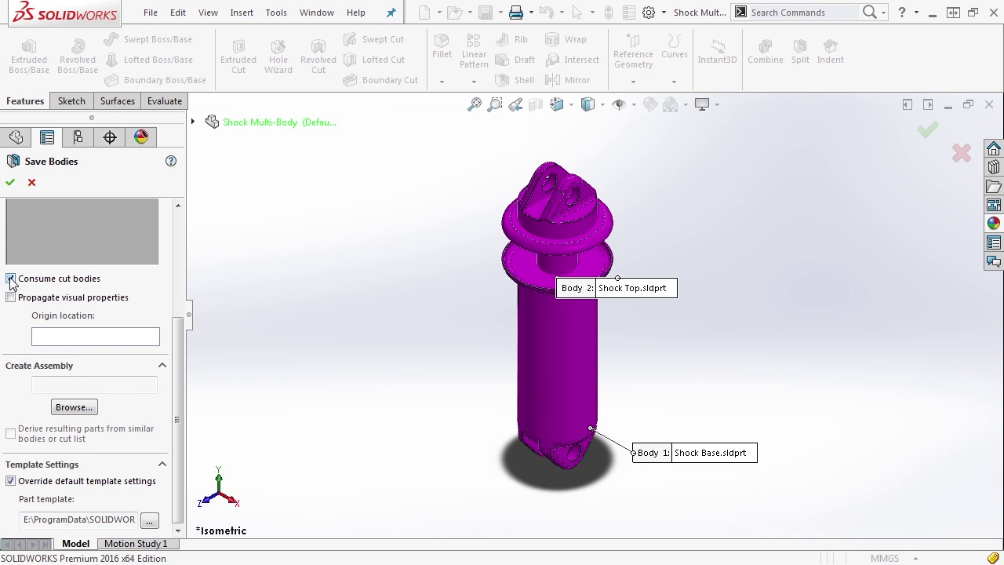
click(11, 278)
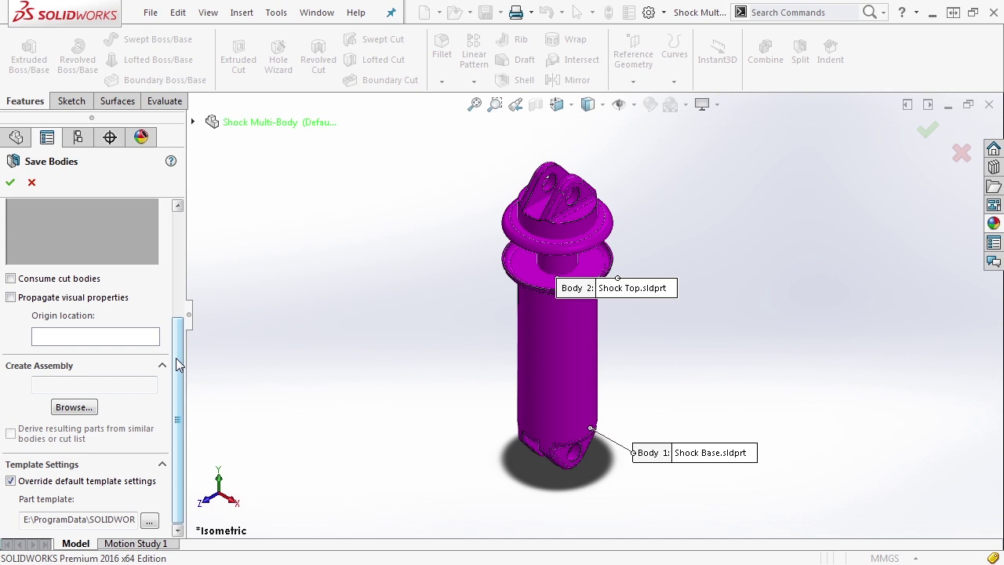
click(10, 281)
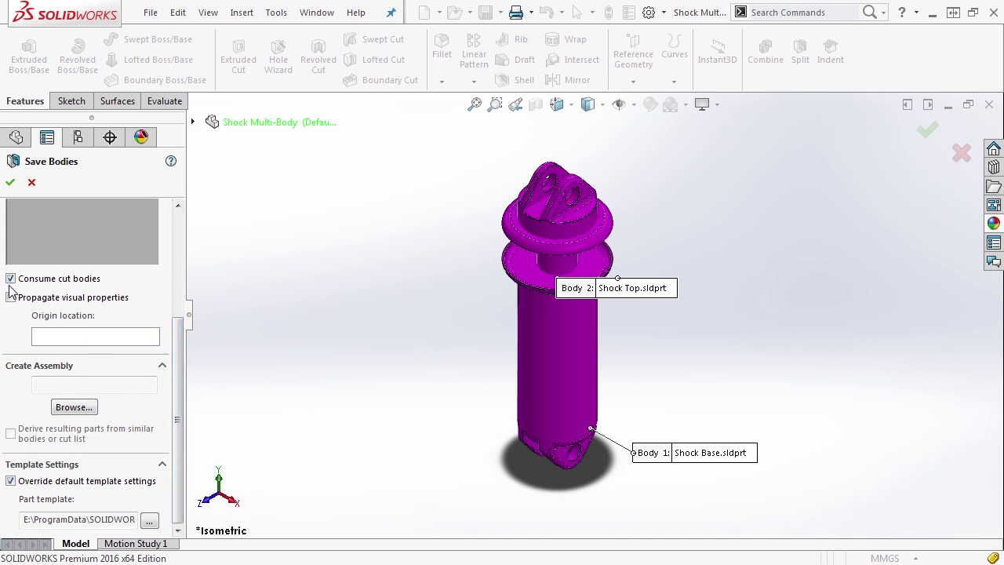
click(11, 280)
Name the new assembly 'Shock Assembly' and confirm Save Bodies to create it
click(76, 411)
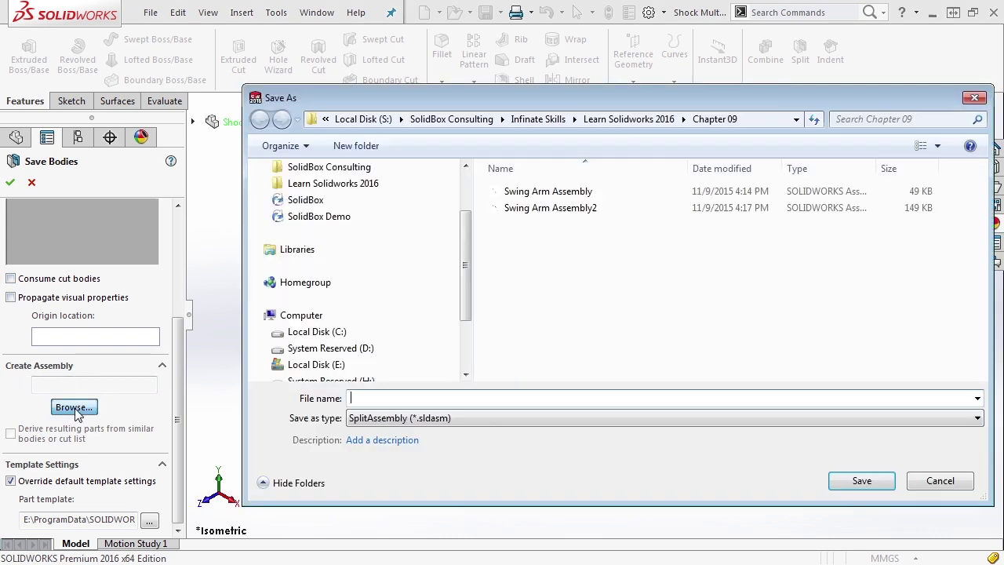
click(462, 398)
text(Shock Assembly)
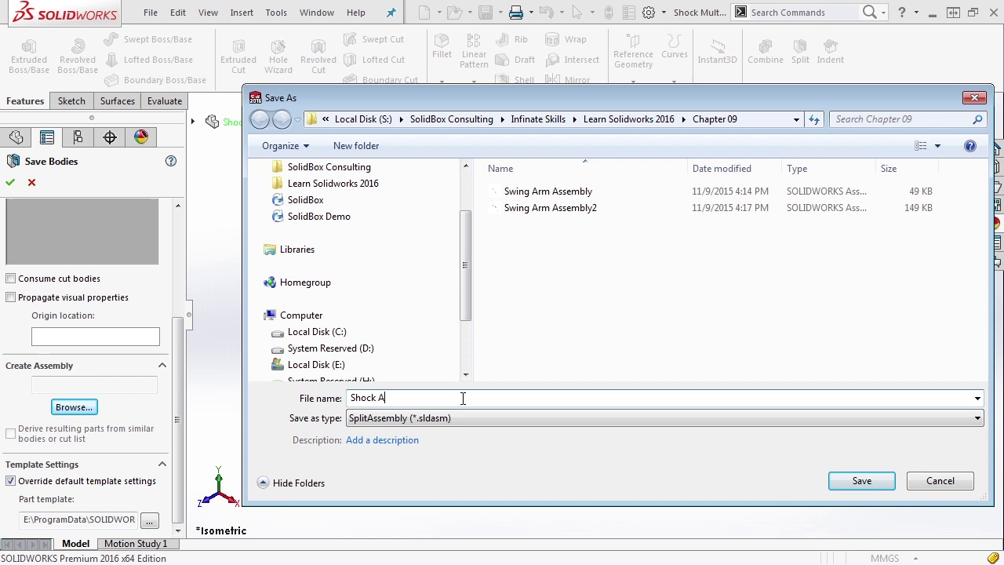
key(Return)
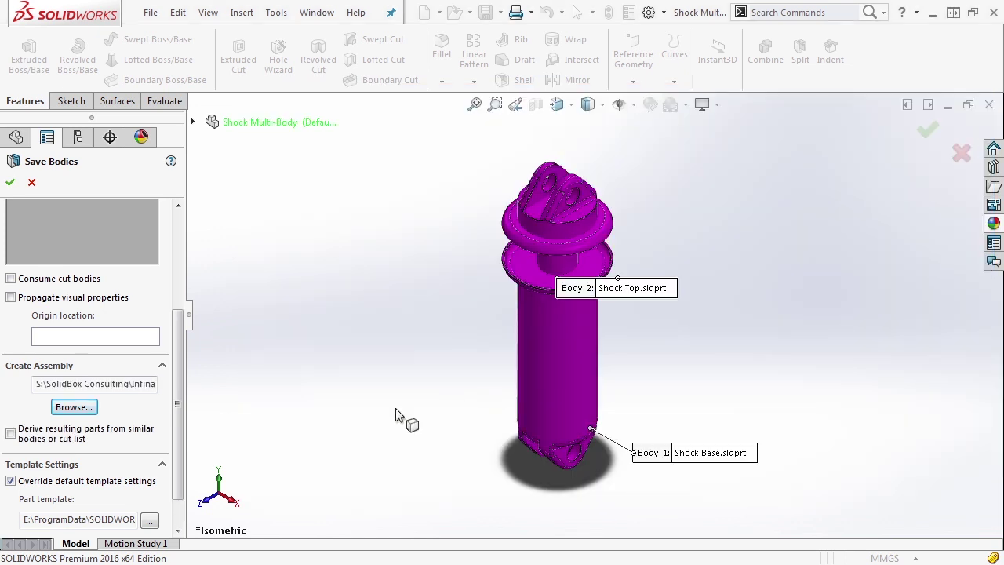
drag(180, 357, 183, 254)
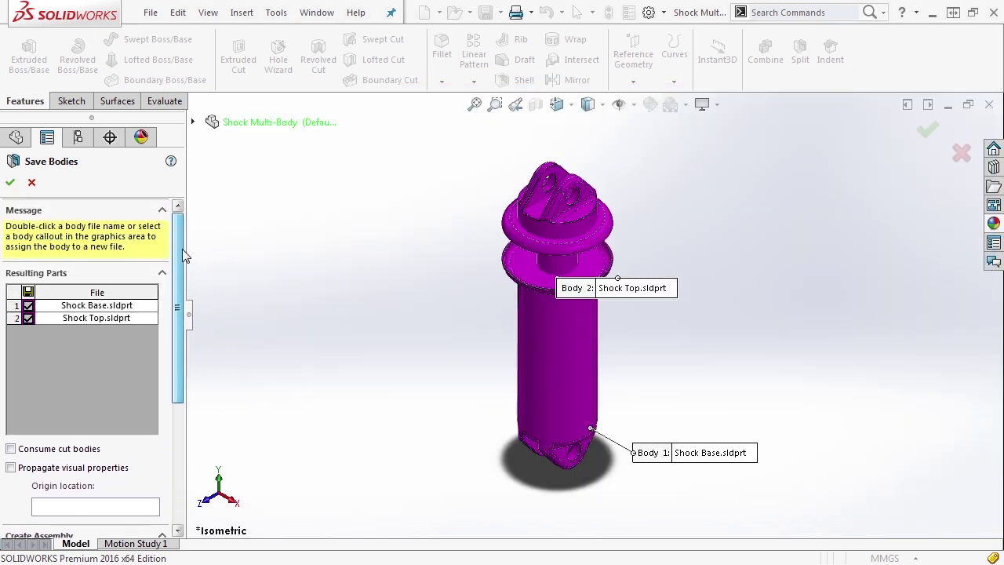
click(10, 182)
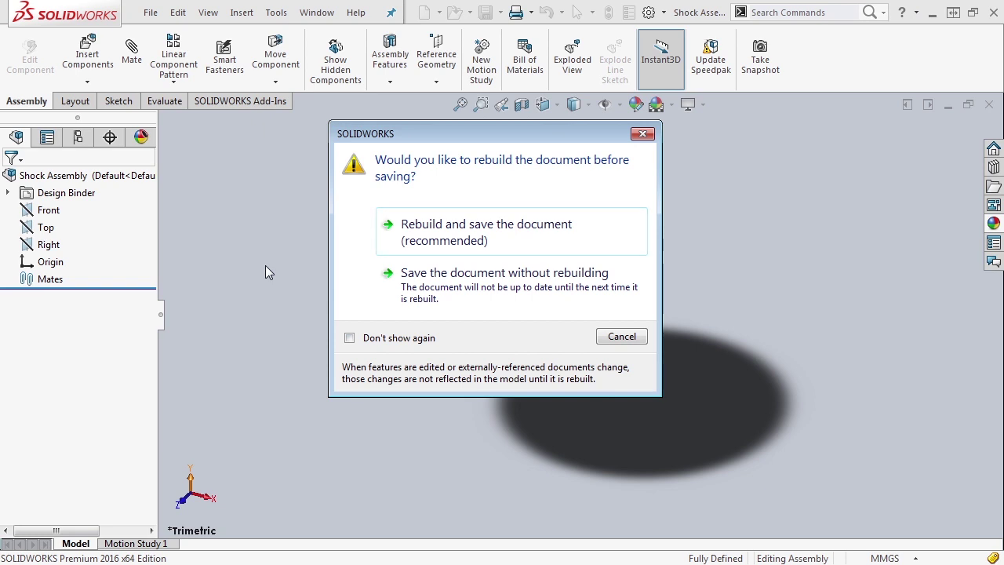
Rebuild and save under the default name Save Bodies1, then switch to the Shock Assembly window
click(452, 239)
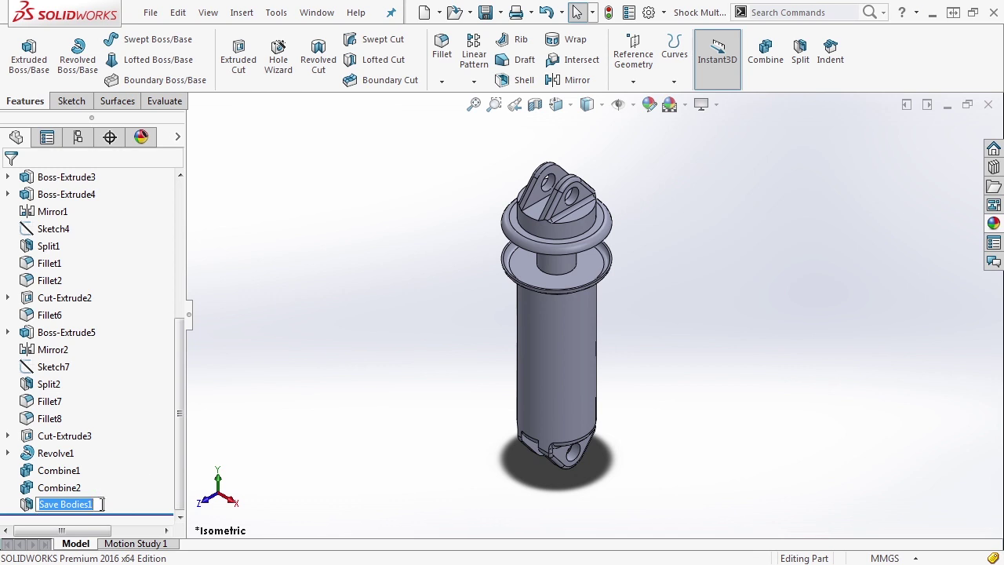
click(272, 399)
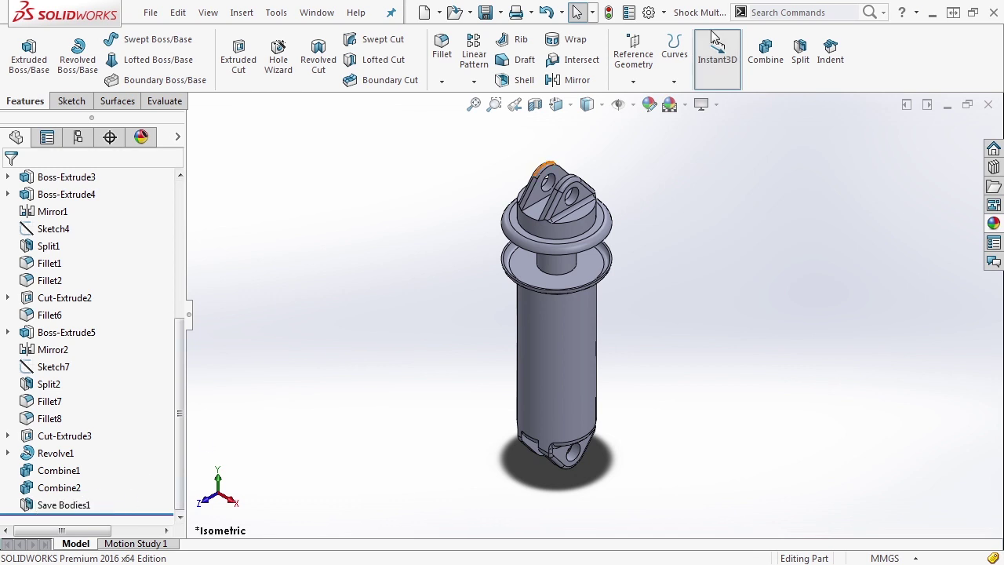
click(332, 15)
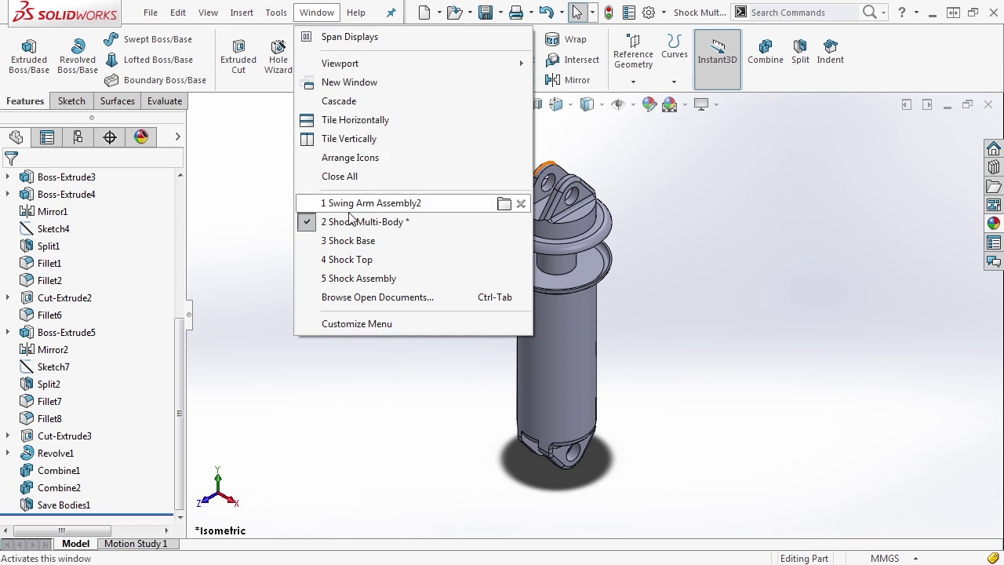
mouse_move(390, 226)
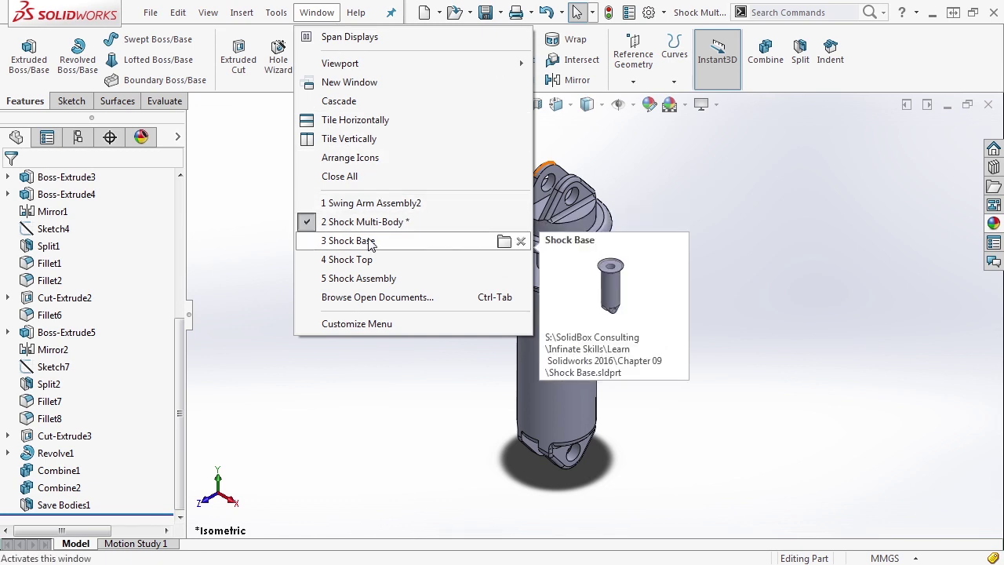
mouse_move(362, 264)
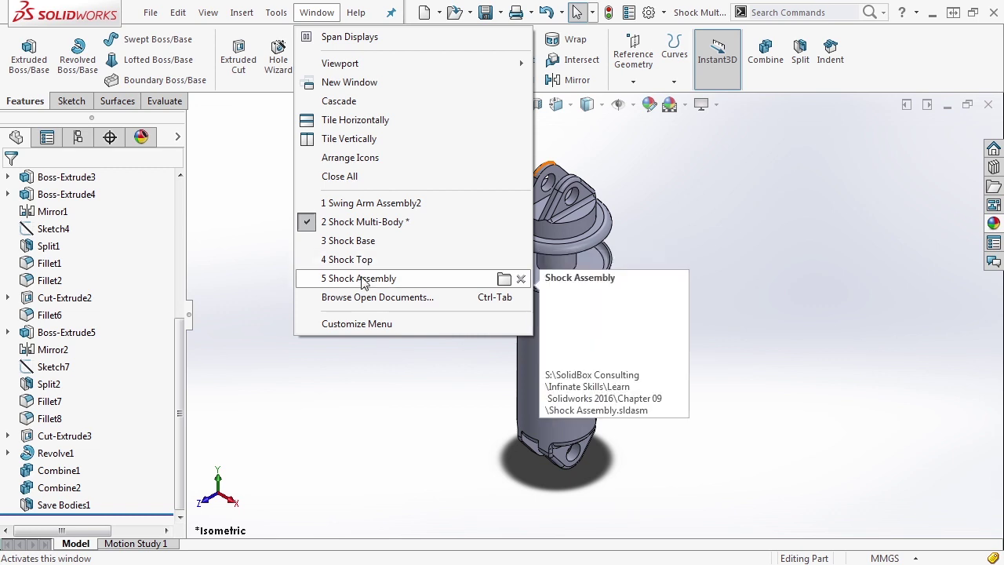
click(362, 279)
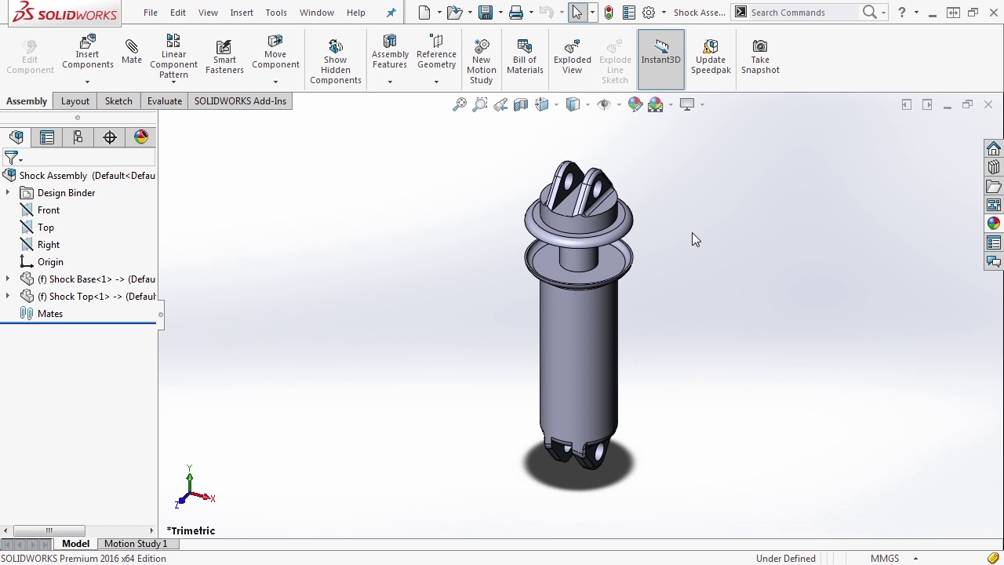
click(28, 279)
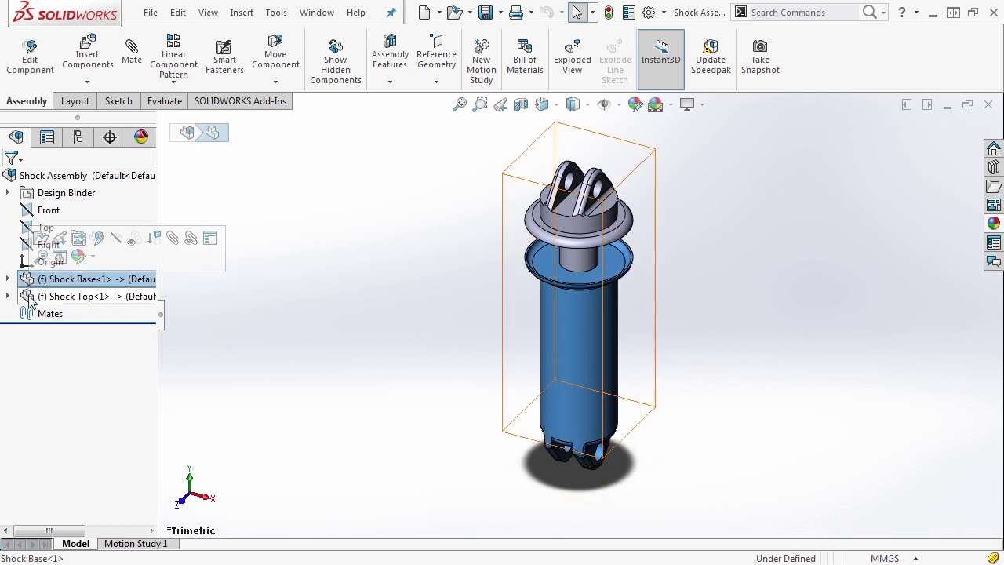
click(30, 297)
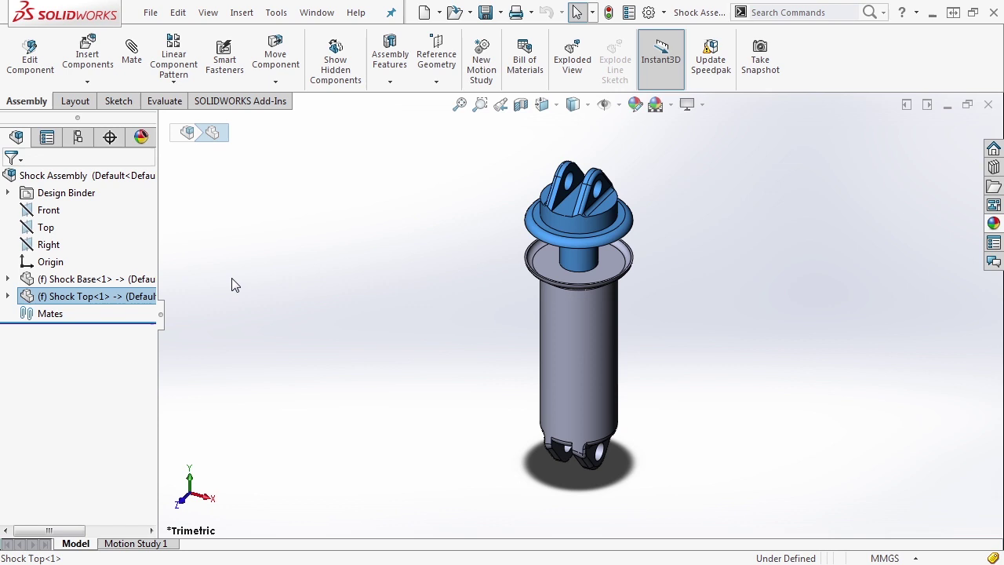
Set Shock Top<1> to Float and drag it upward, extending the rod out of the base
right_click(28, 298)
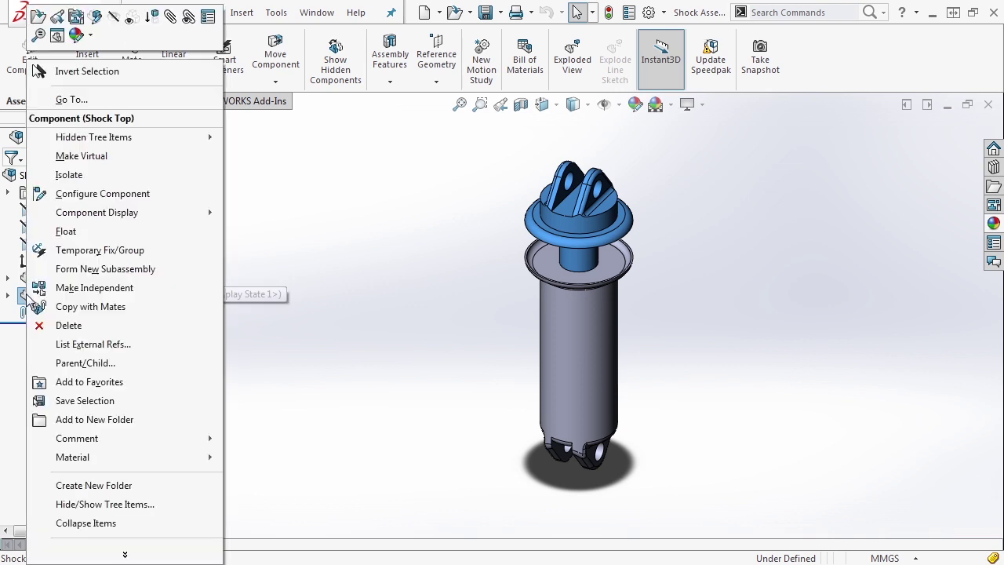
click(66, 232)
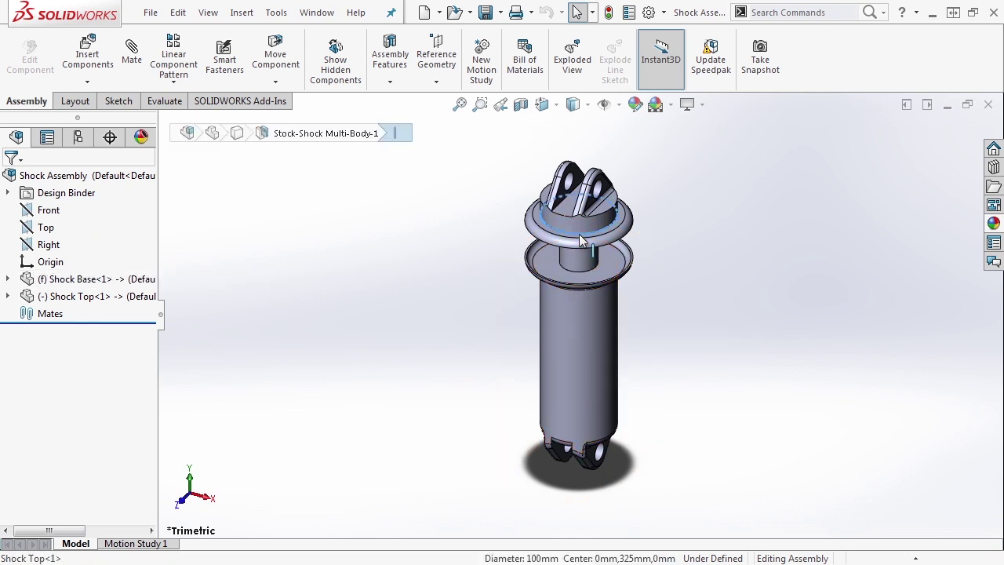
drag(580, 247, 582, 149)
scroll(690, 259, up, 4)
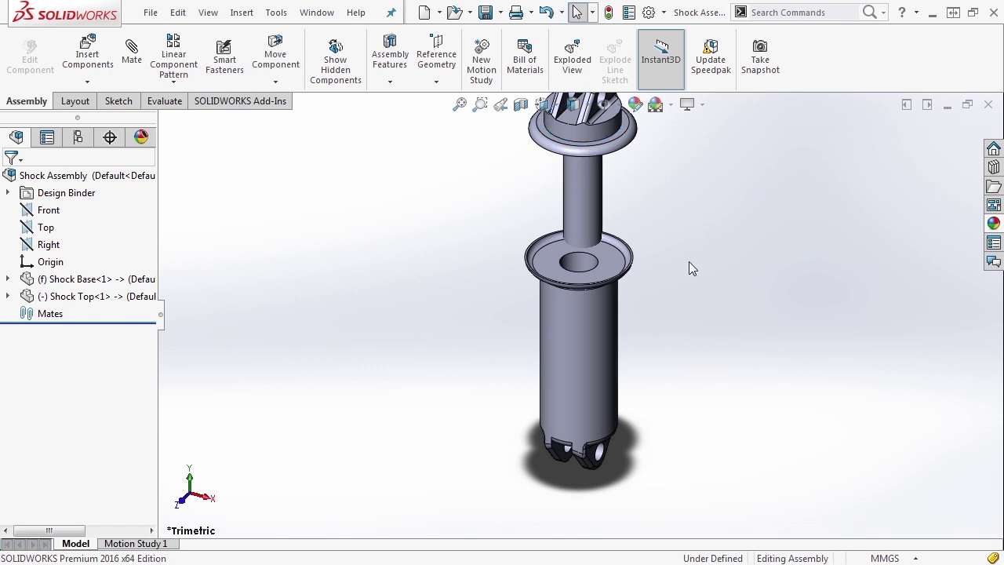
scroll(608, 252, down, 5)
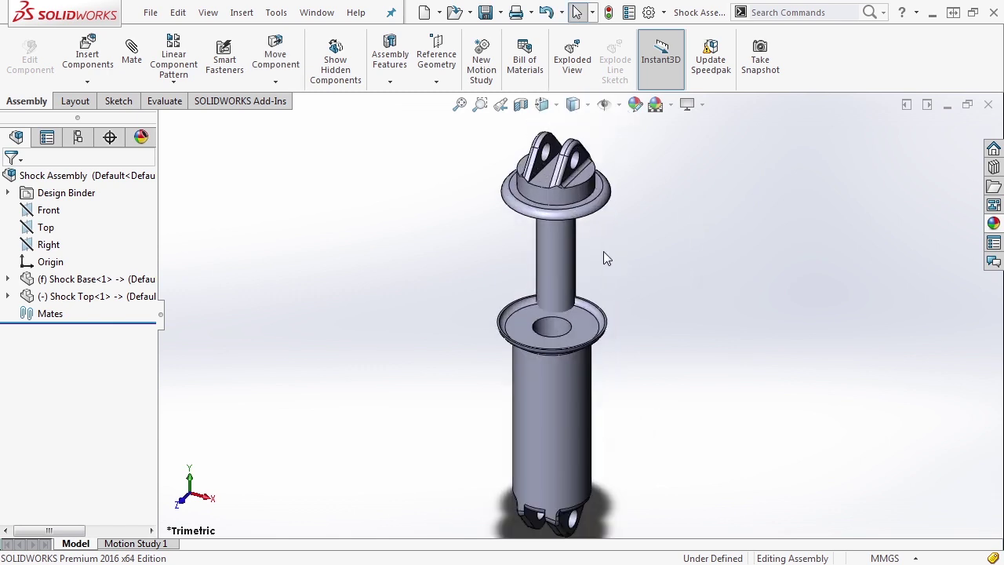
Mate the Shock Top shaft face concentric with the Shock Base hole, then spin Shock Top
click(557, 245)
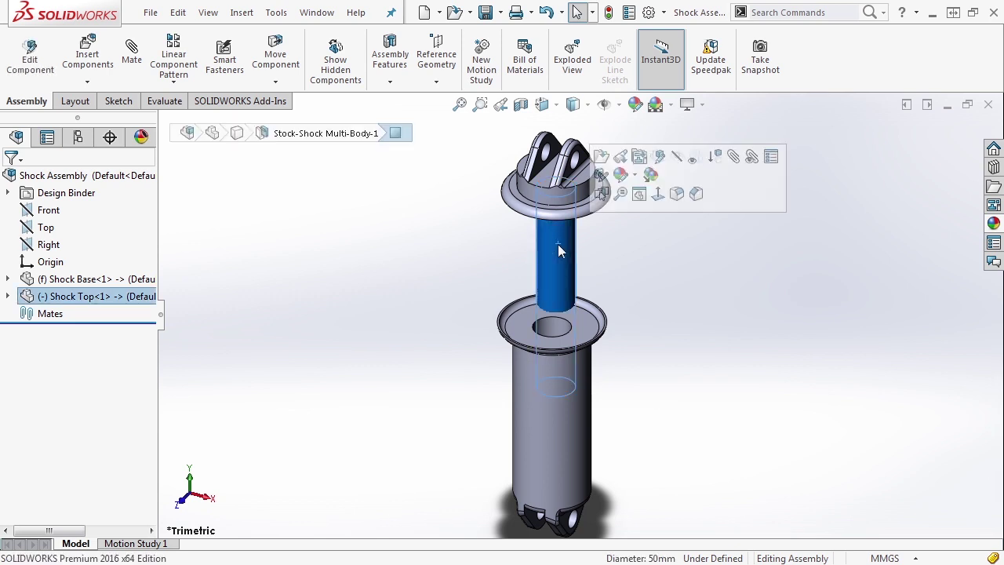
ctrl+click(555, 326)
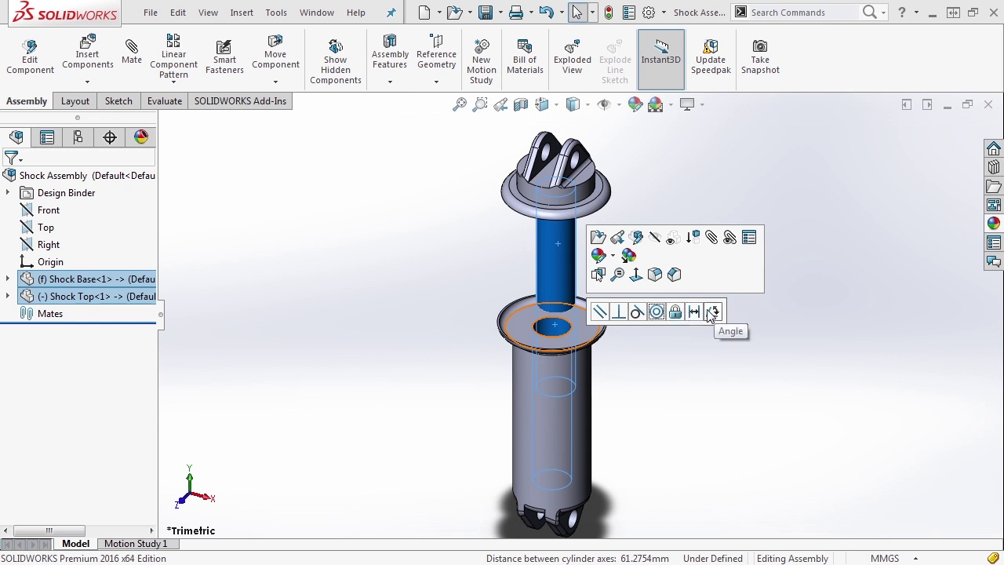
click(659, 310)
drag(555, 280, 546, 184)
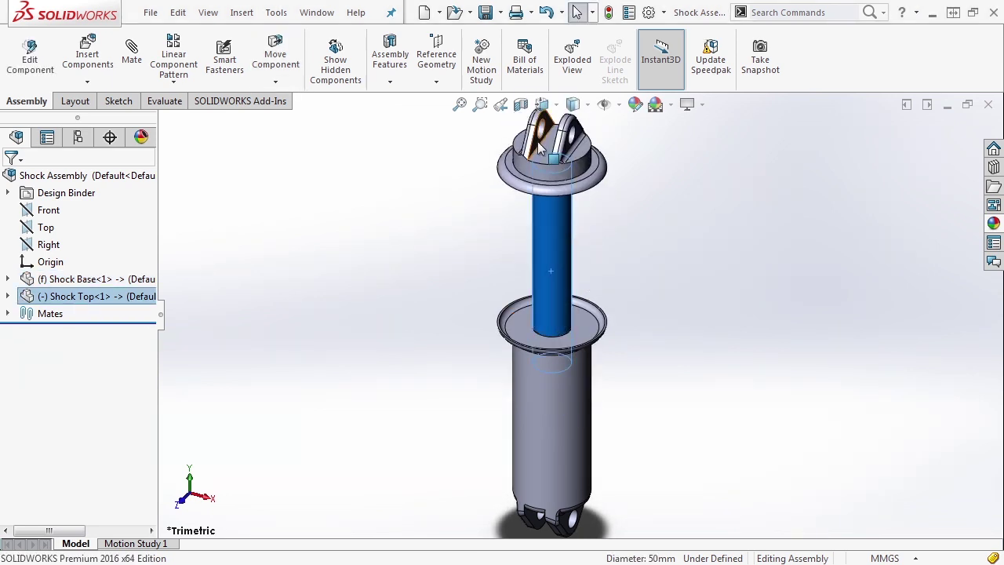
Select a Shock Base lug face with the Shock Top face and choose a Parallel mate
scroll(600, 381, up, 3)
scroll(548, 384, down, 6)
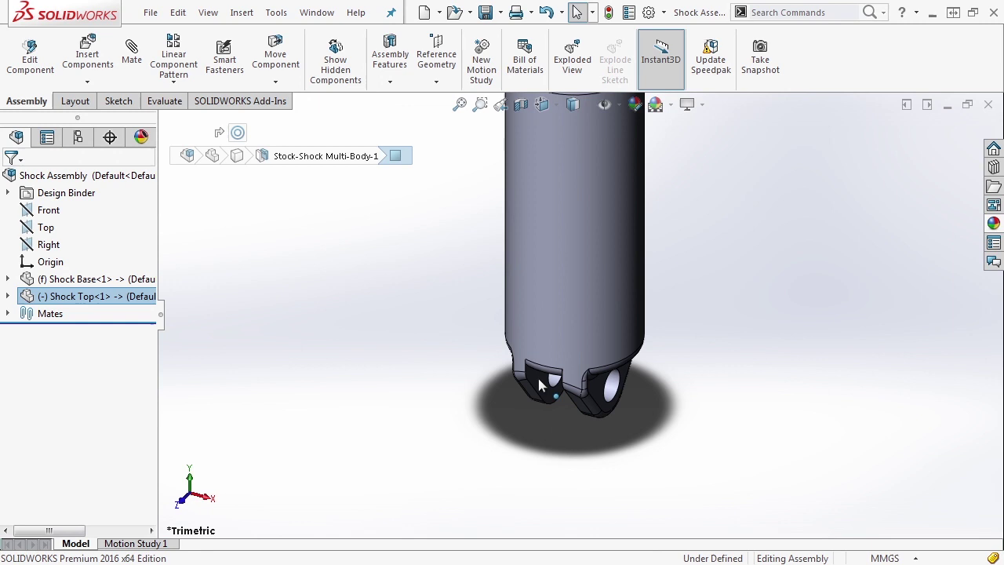
ctrl+click(540, 384)
scroll(551, 396, up, 5)
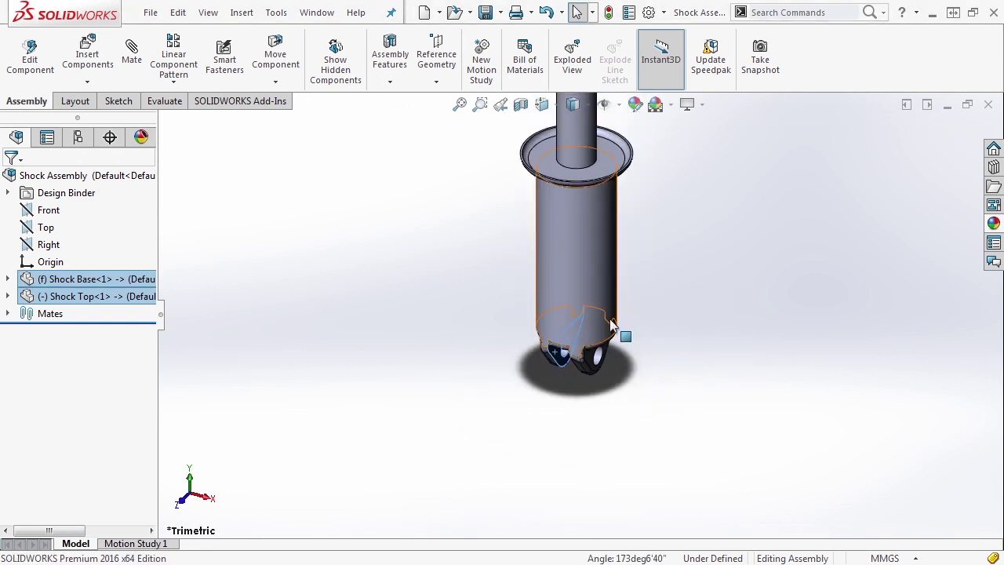
scroll(601, 184, down, 3)
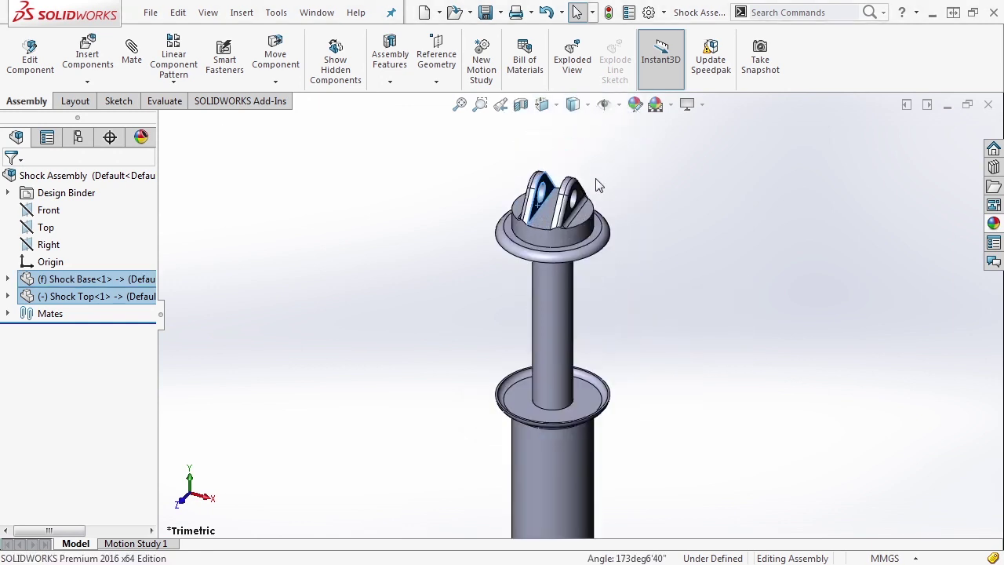
scroll(597, 185, up, 3)
scroll(613, 446, down, 1)
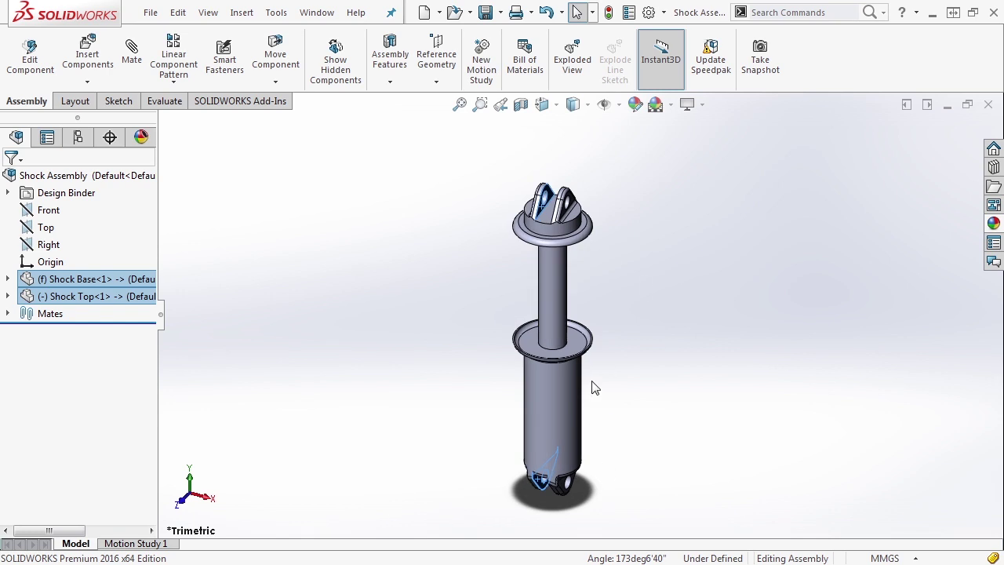
click(130, 66)
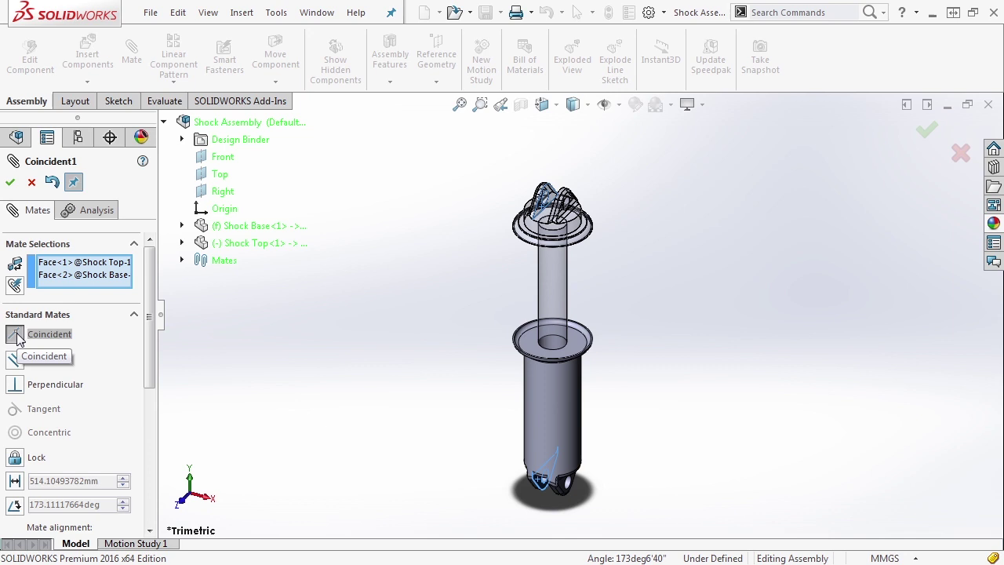
click(15, 360)
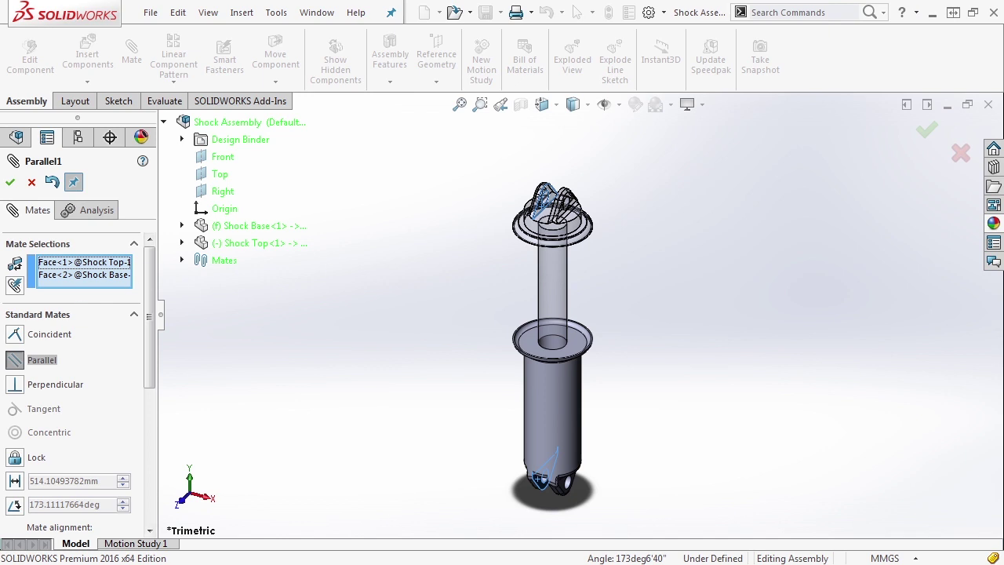
Confirm the Parallel mate and drag Shock Top up and down the shaft to test its motion
click(10, 182)
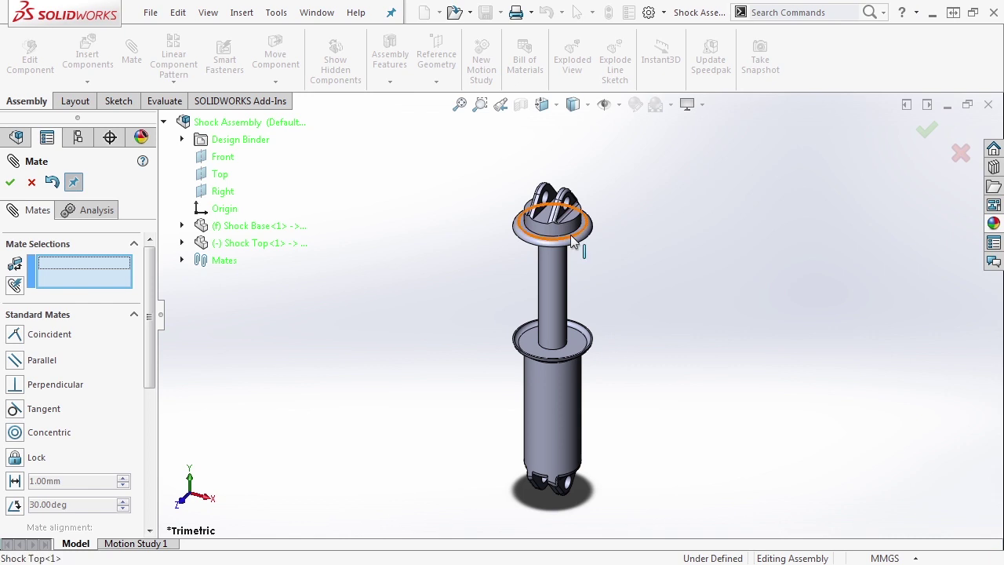
mouse_move(580, 247)
mouse_down()
mouse_move(580, 207)
mouse_move(582, 314)
mouse_move(588, 231)
mouse_move(559, 224)
mouse_move(570, 245)
mouse_up()
drag(475, 240, 499, 193)
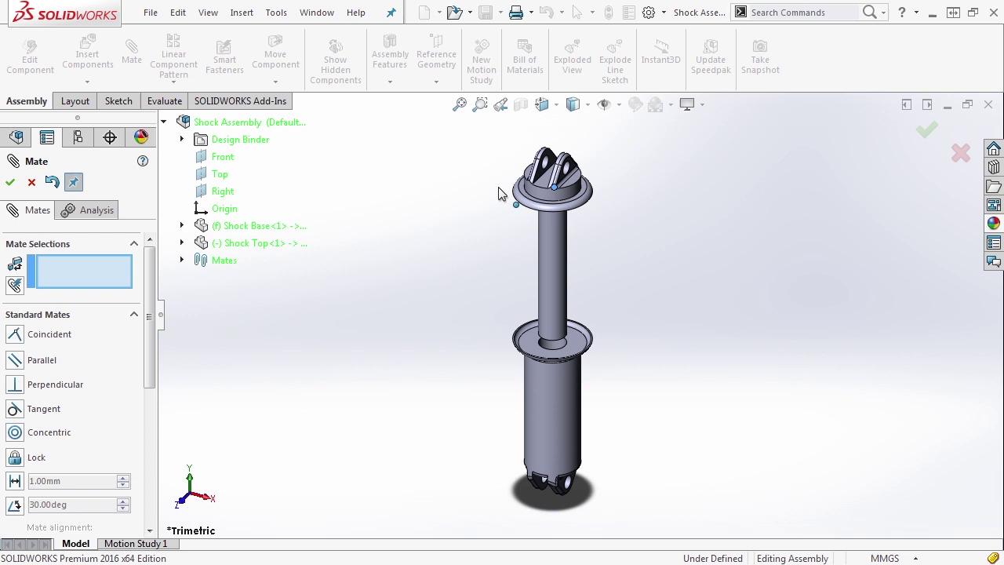
drag(497, 193, 536, 174)
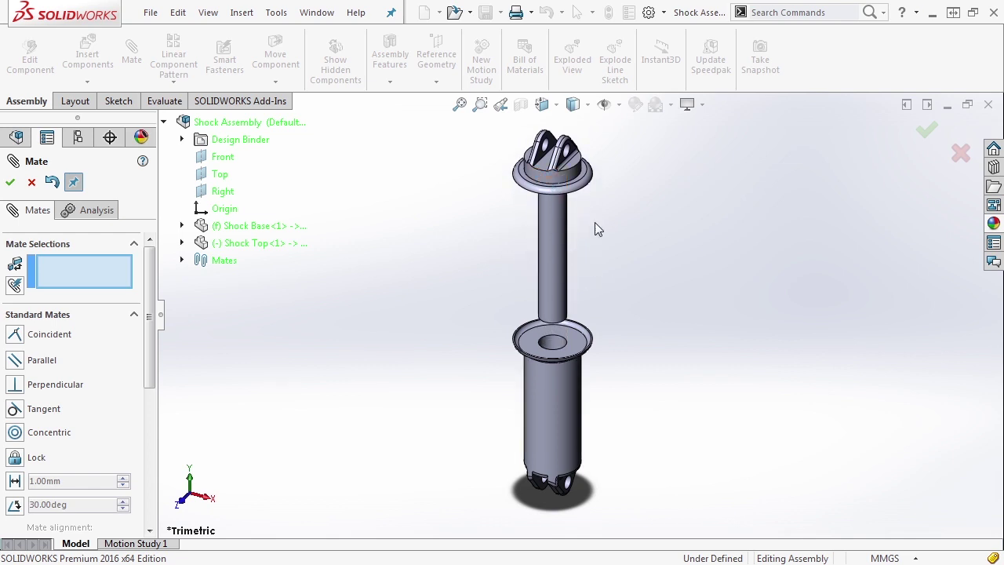
drag(556, 161, 614, 230)
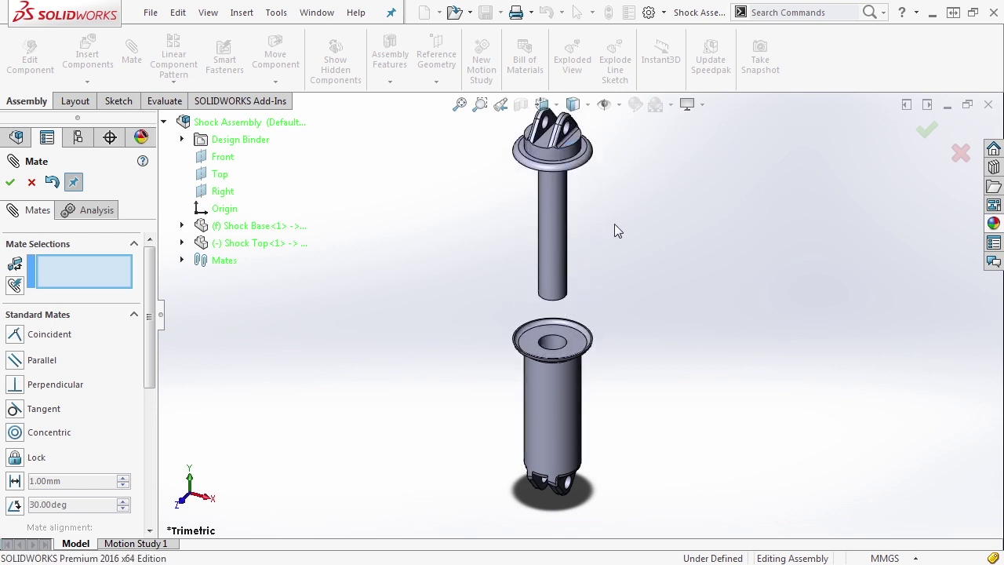
Select facing end faces on Shock Base and Shock Top, then expand Advanced Mates
key(Down)
key(Down)
key(Down)
key(Down)
key(Down)
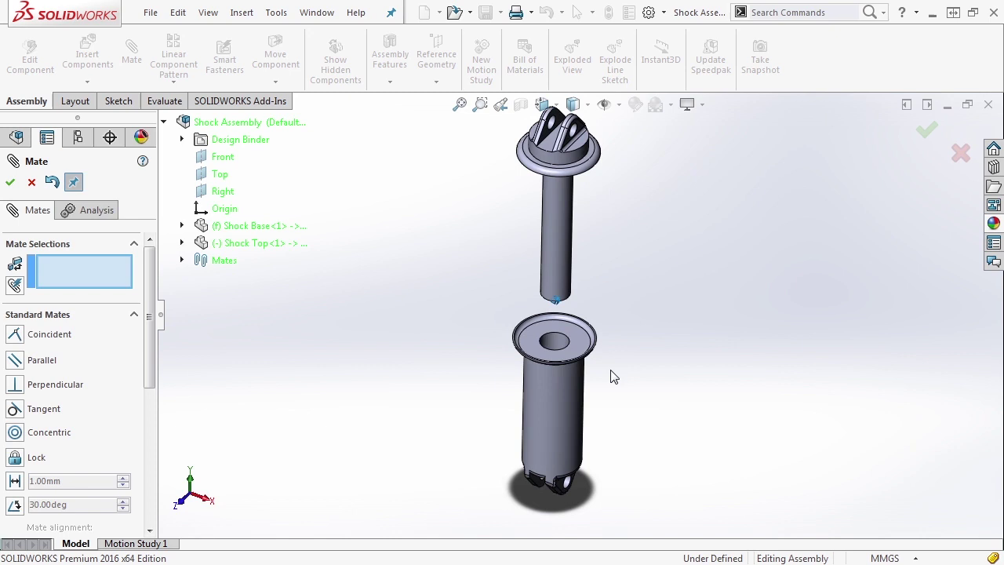
scroll(595, 351, down, 4)
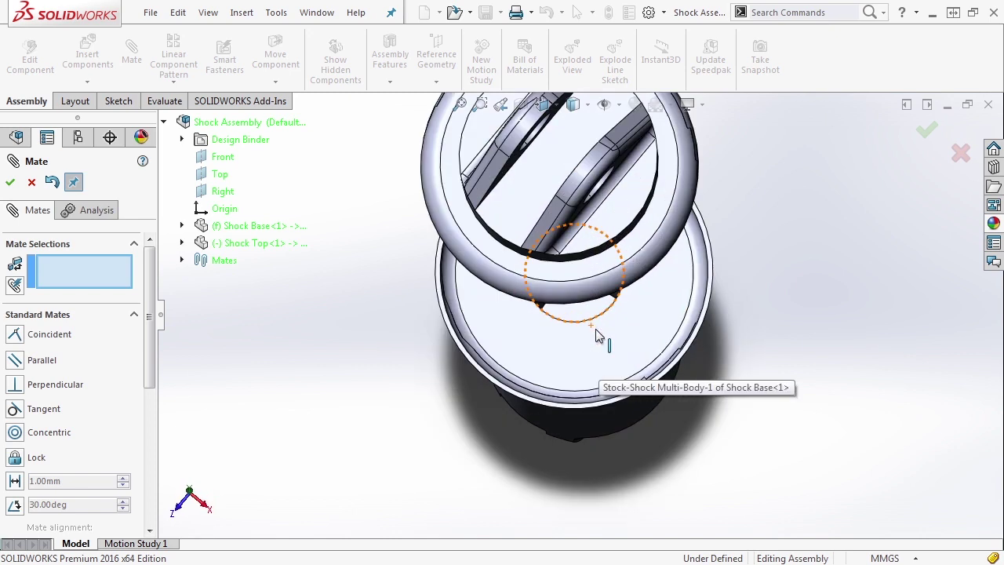
click(592, 312)
key(Up)
key(Up)
key(Up)
key(Up)
key(Up)
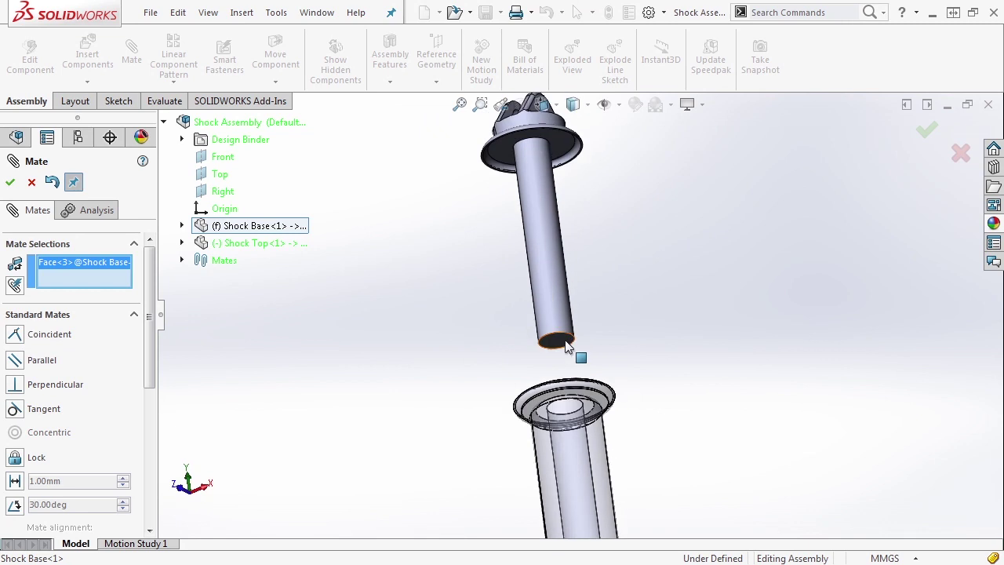
click(576, 347)
key(Down)
key(Down)
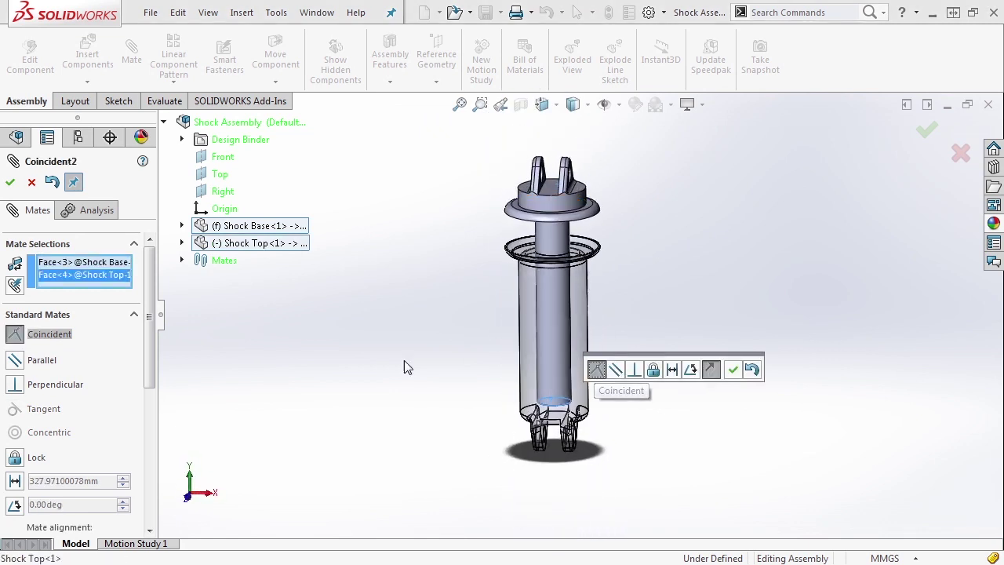
drag(149, 323, 137, 416)
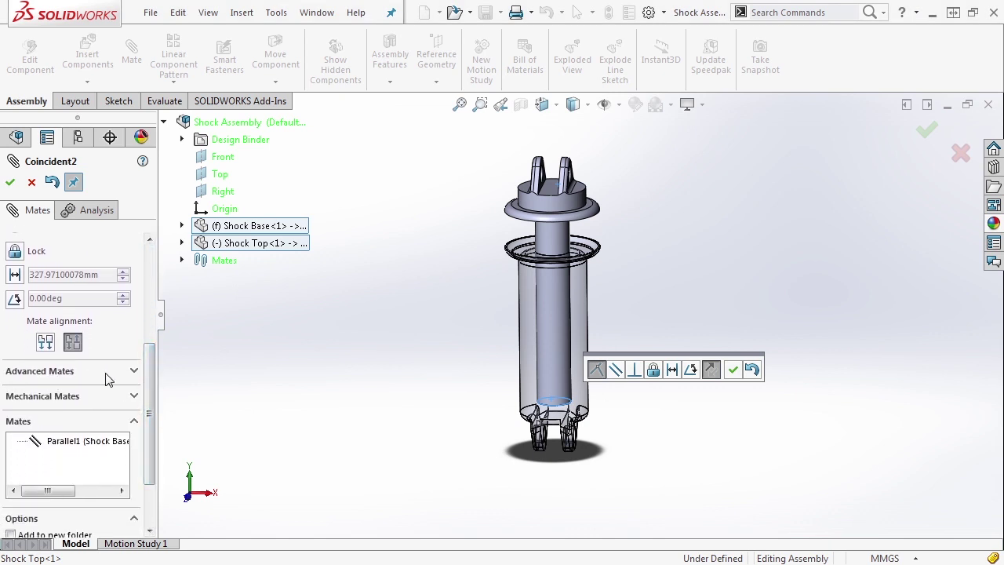
click(133, 372)
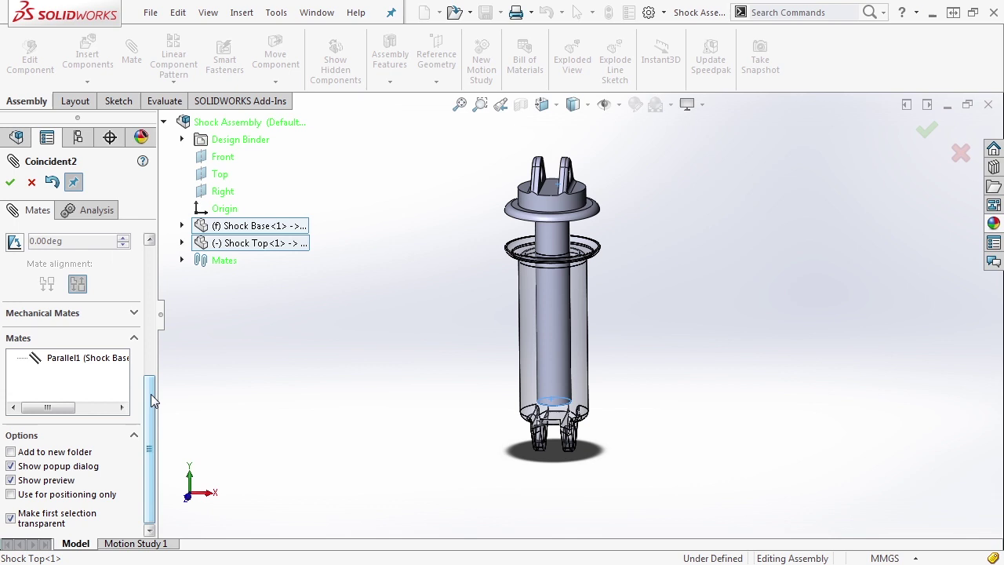
drag(150, 397, 157, 298)
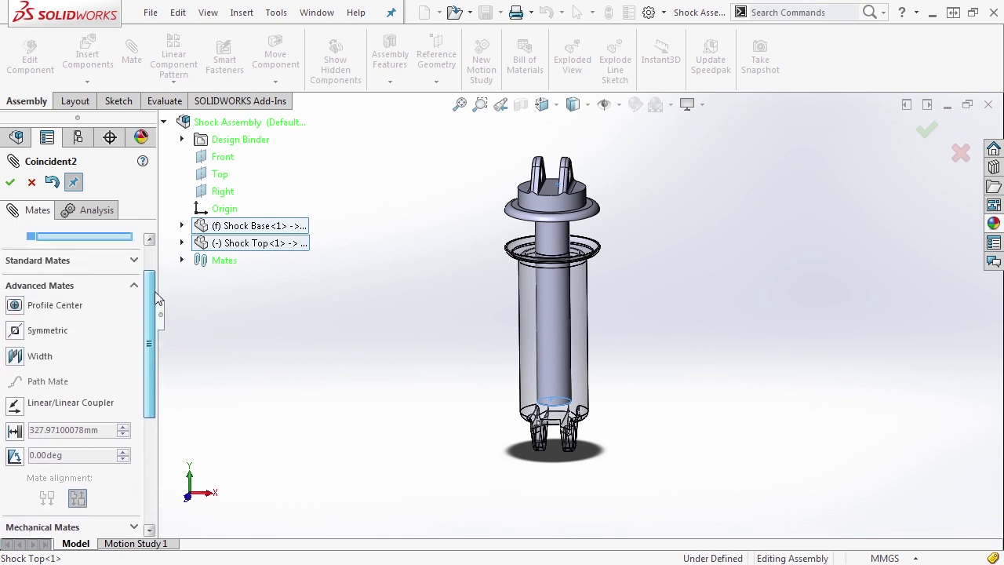
Start a distance mate between the Shock Base and Shock Top faces with a 0 mm minimum
click(15, 430)
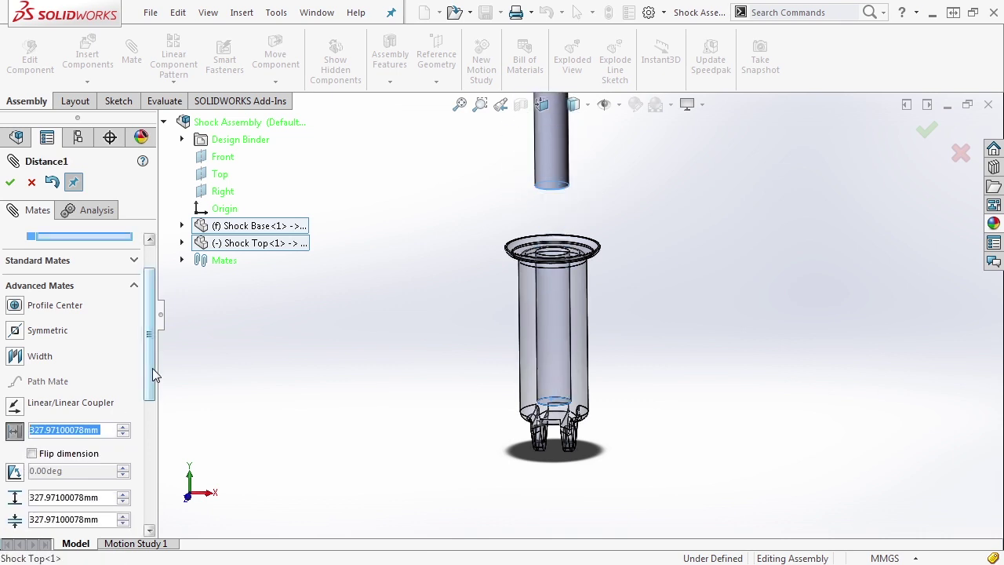
drag(151, 376, 30, 427)
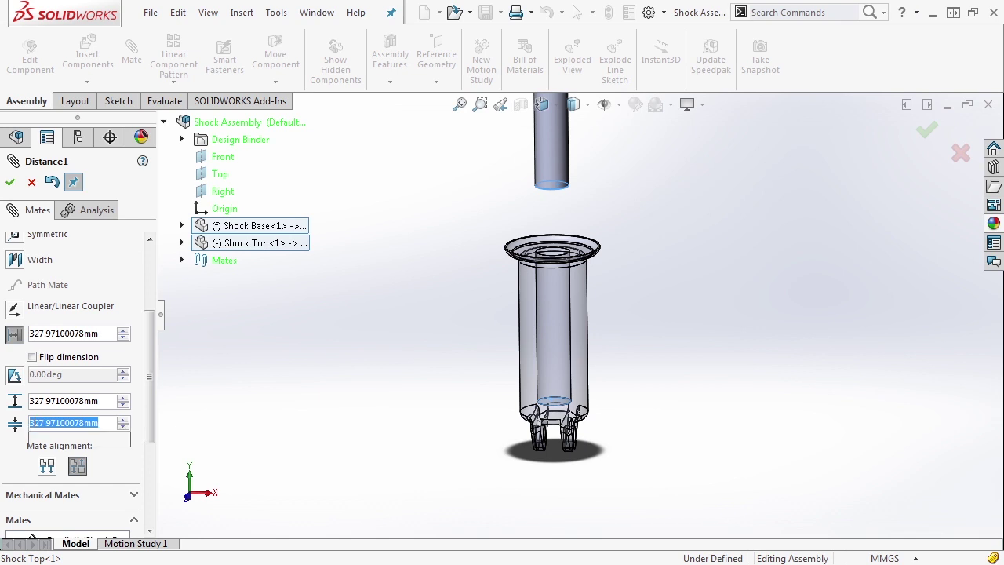
text(0)
key(Return)
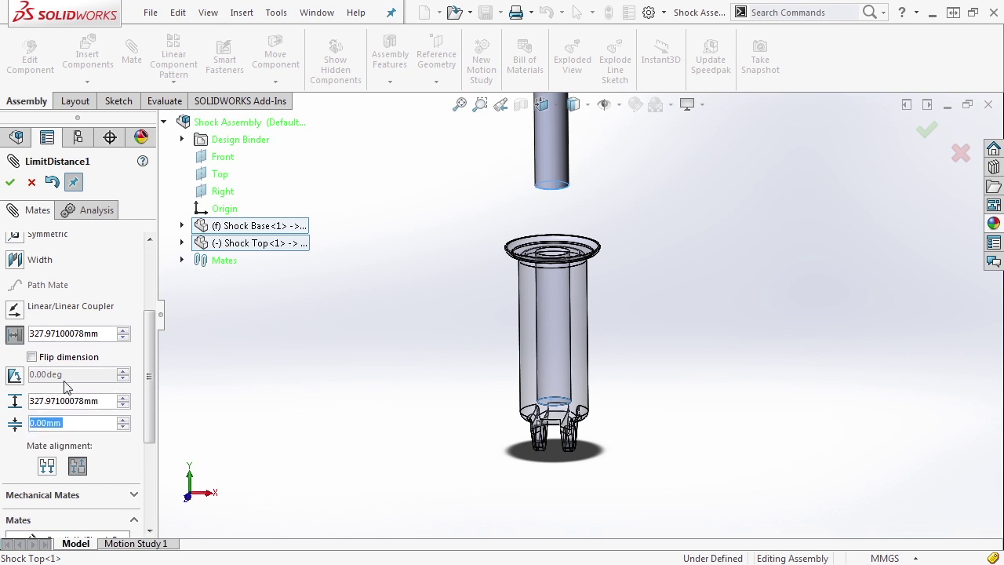
Preview the top's travel by trying distances of 0, 300, 250 and finally 200 mm
double_click(105, 333)
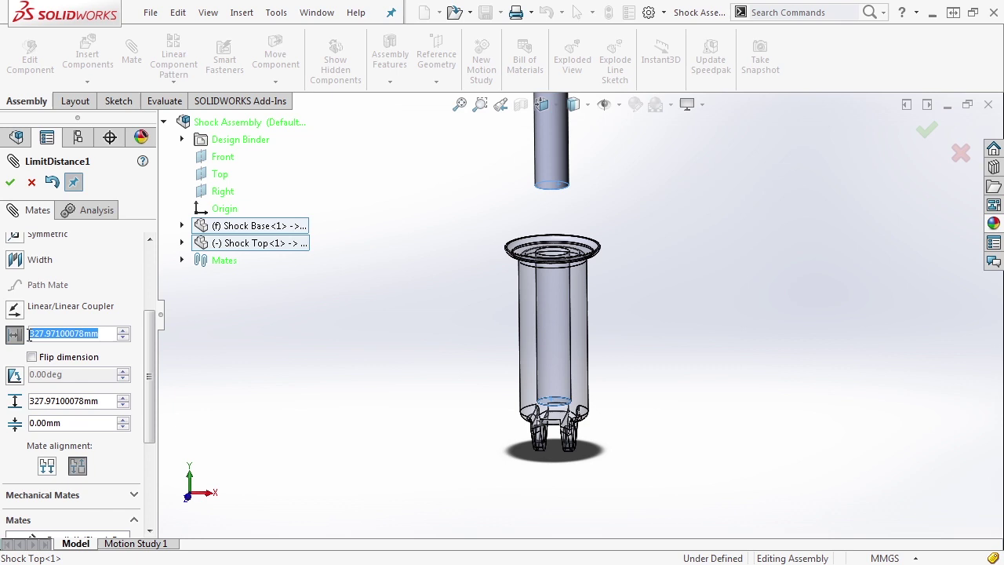
text(0)
key(Return)
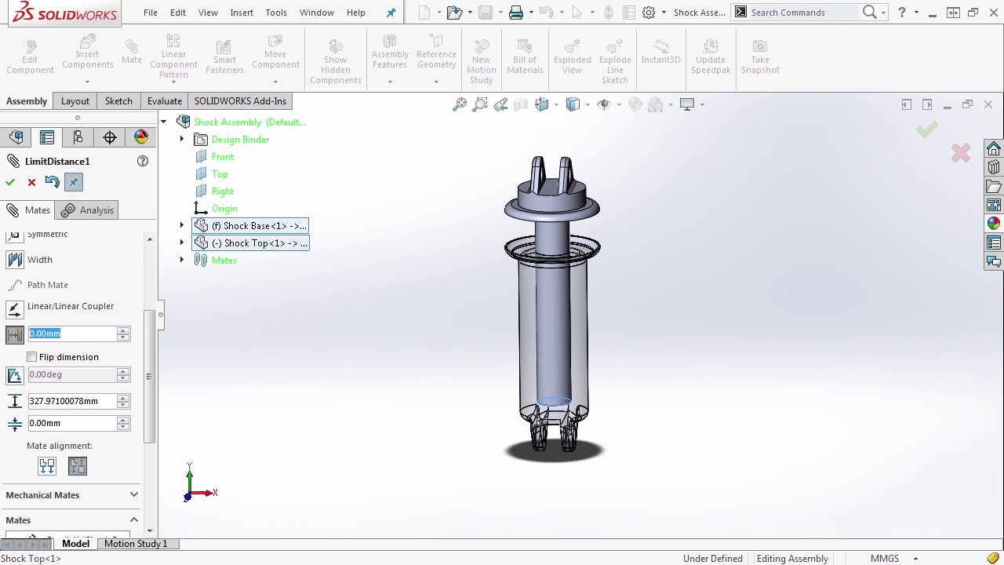
text(300)
key(Return)
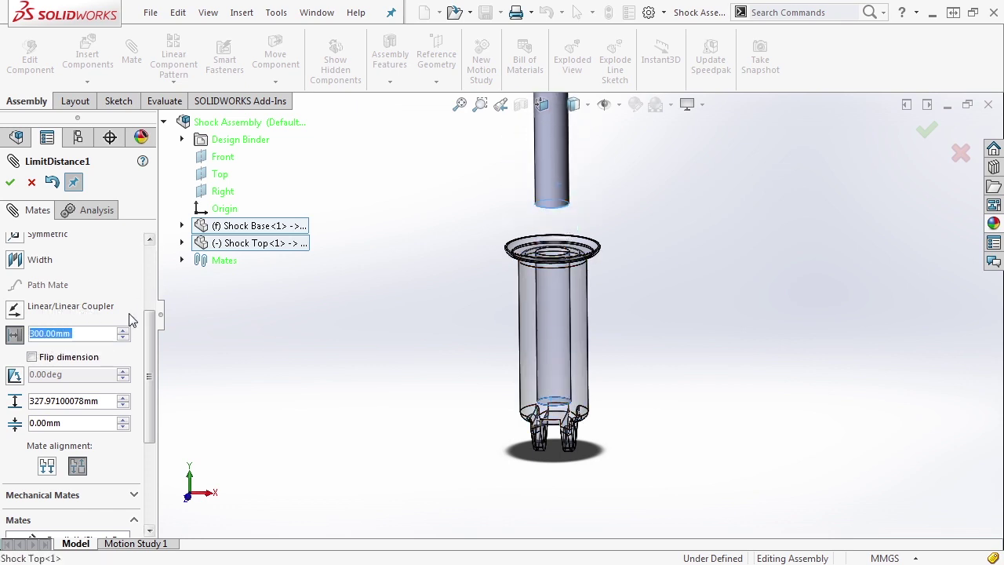
text(250)
key(Return)
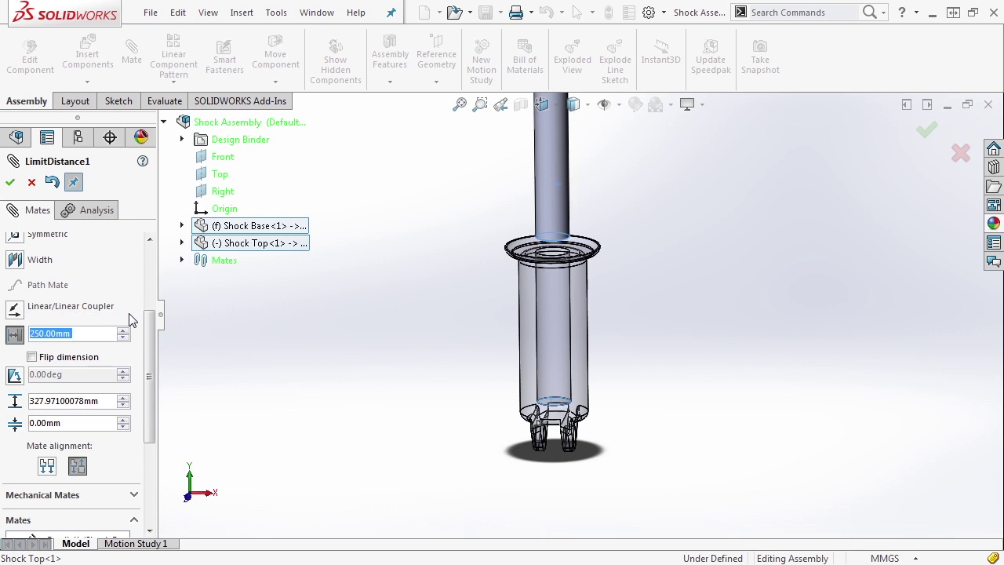
text(200)
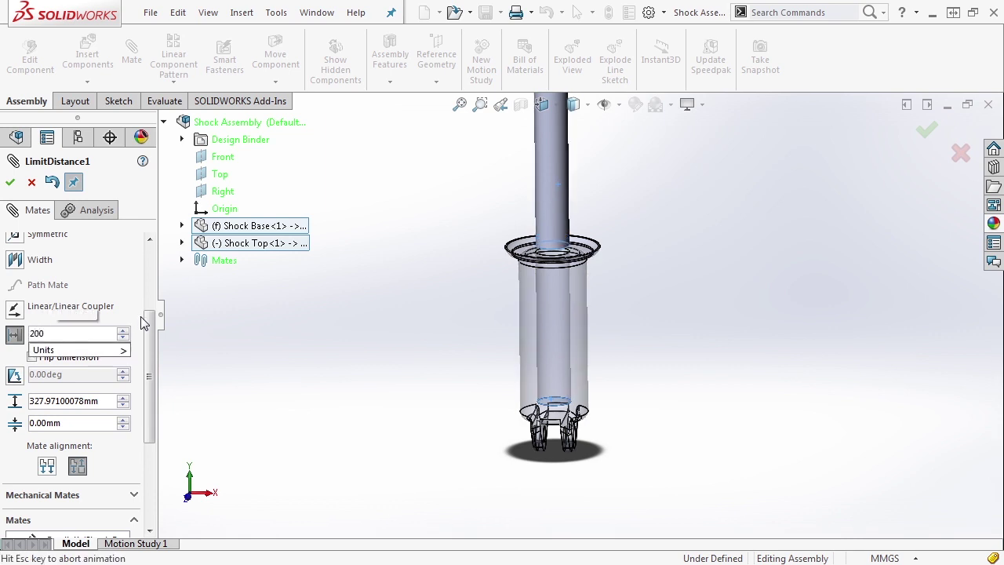
key(Return)
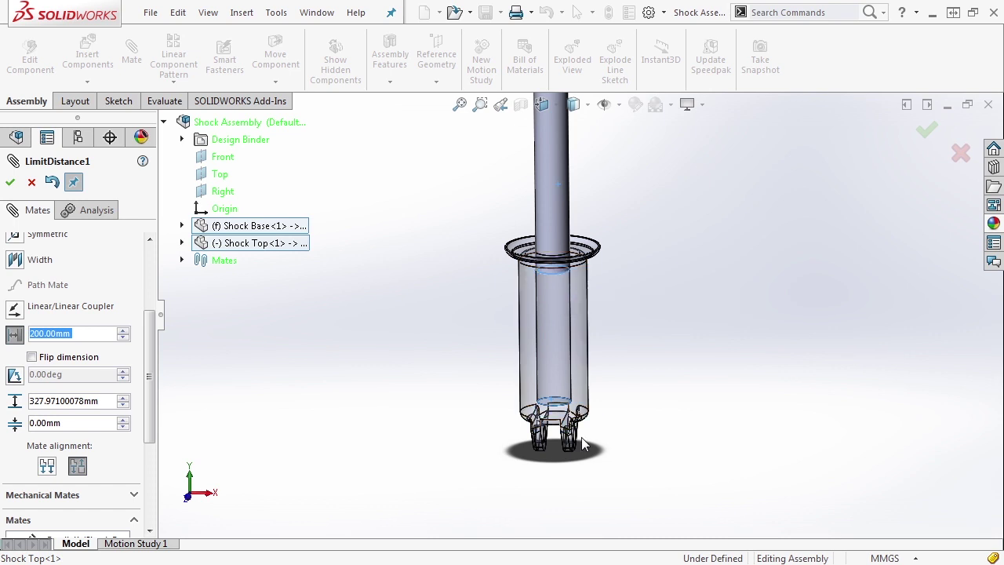
key(f)
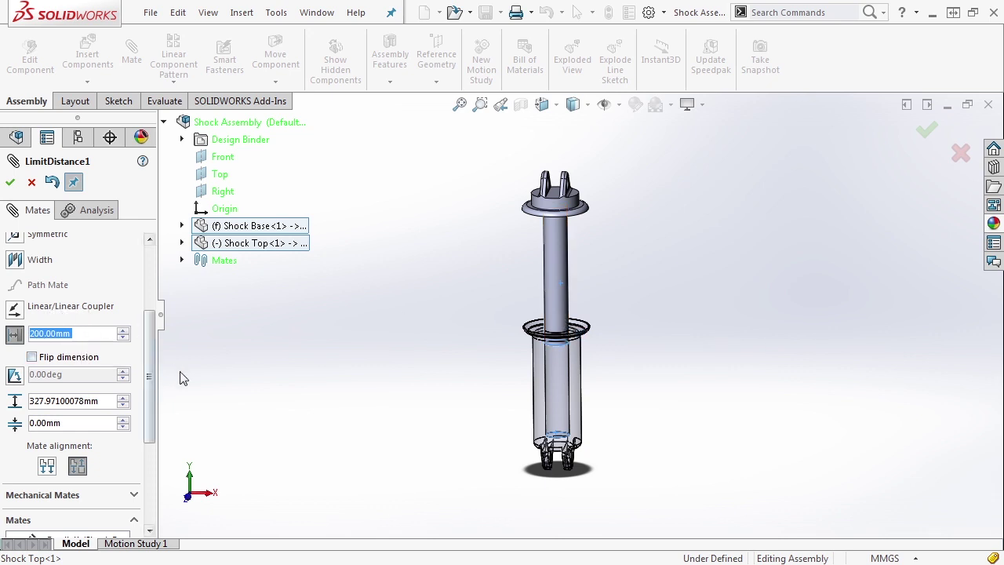
Set the maximum distance to 200 mm and accept the LimitDistance1 mate
click(115, 400)
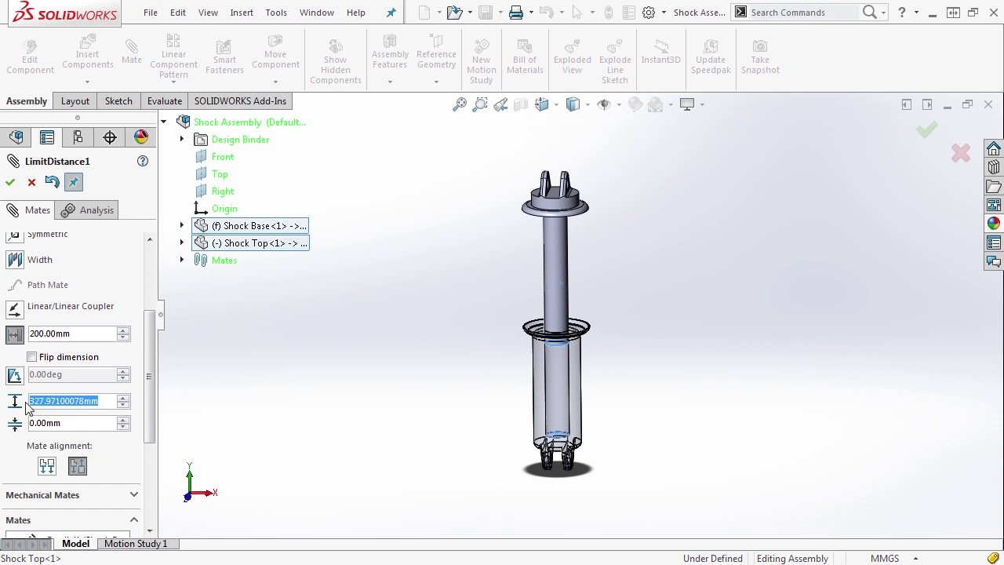
text(200)
key(Return)
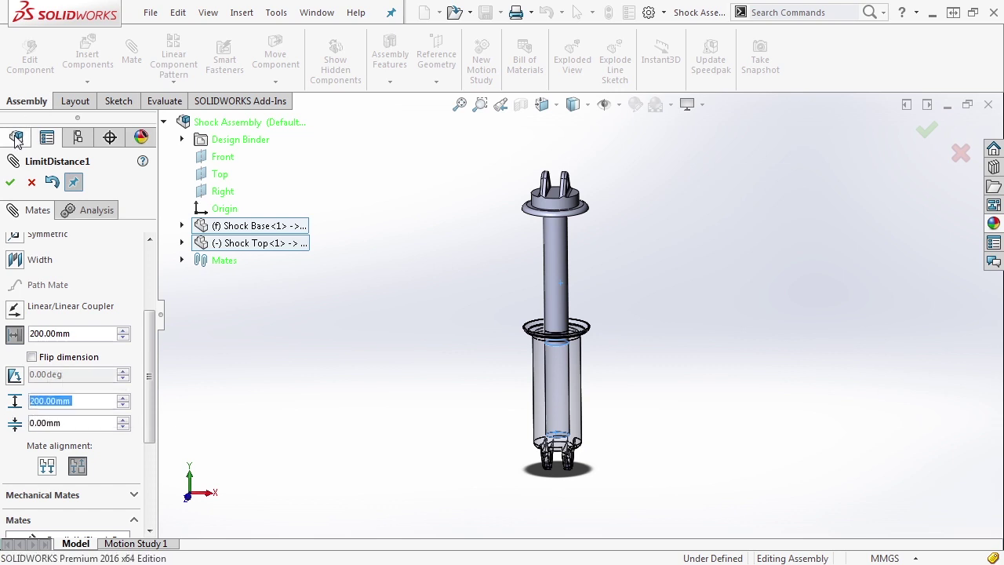
click(11, 184)
Drag Shock Top to check its limited travel, then rebuild and save all documents
click(11, 183)
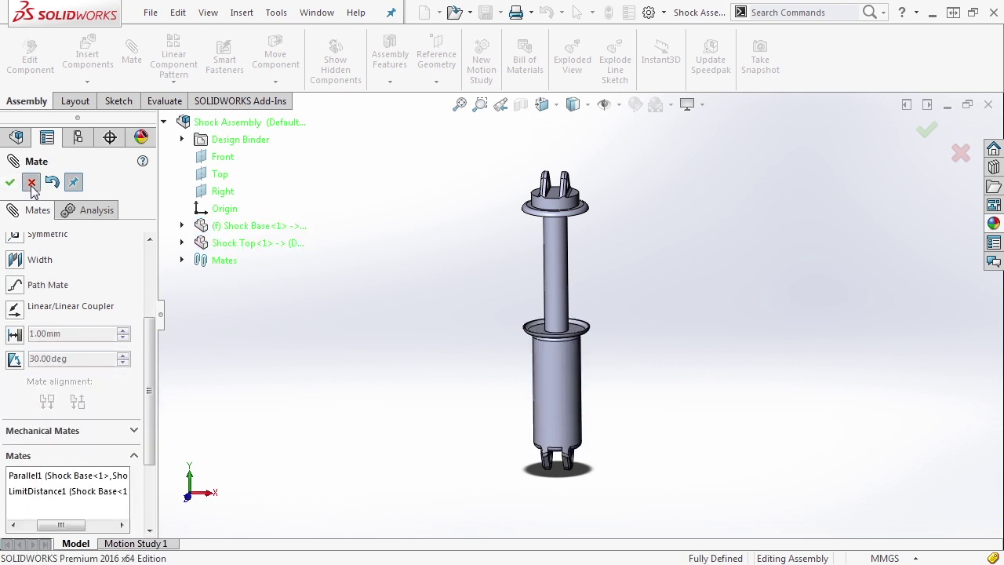
drag(563, 215, 551, 162)
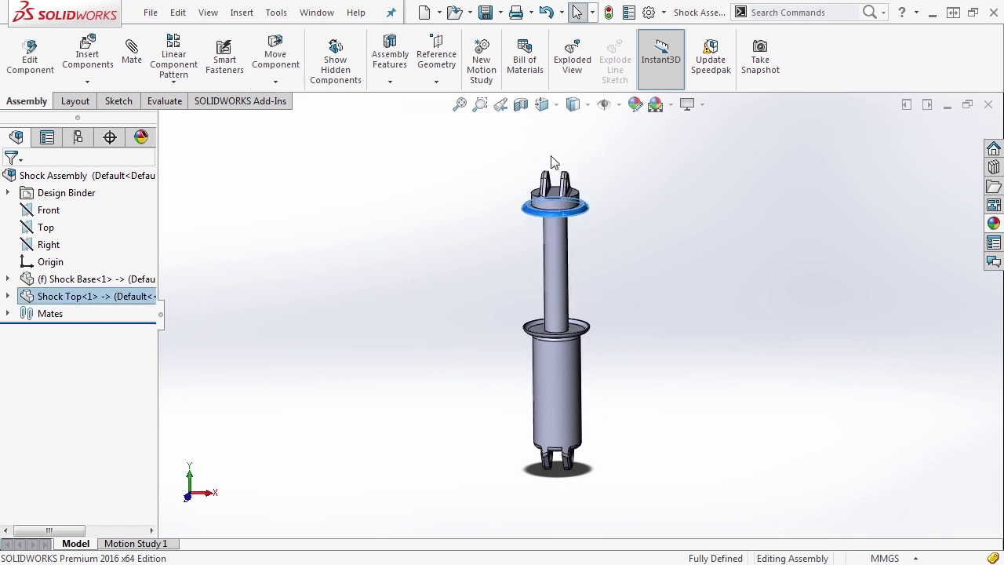
click(489, 19)
click(316, 241)
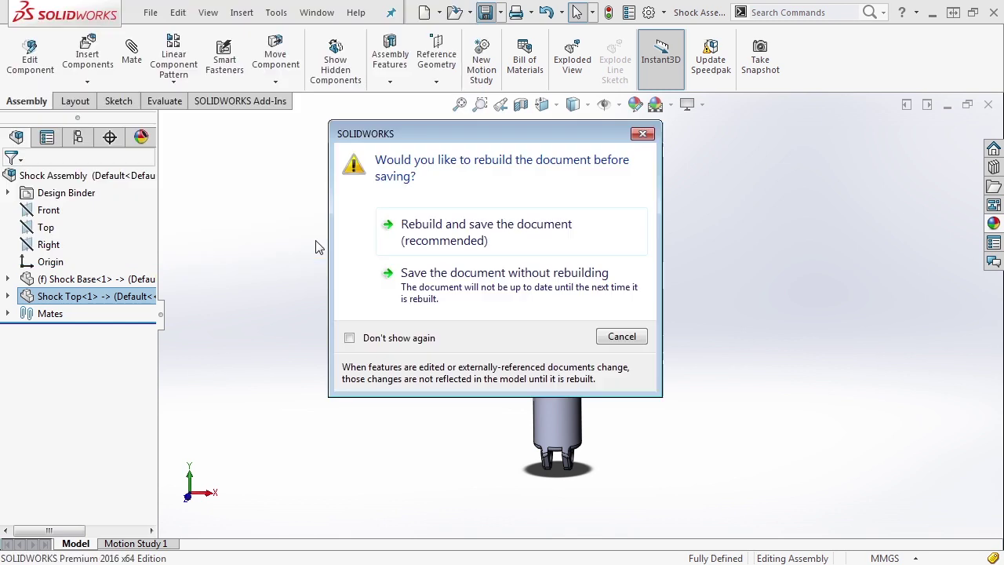
click(453, 237)
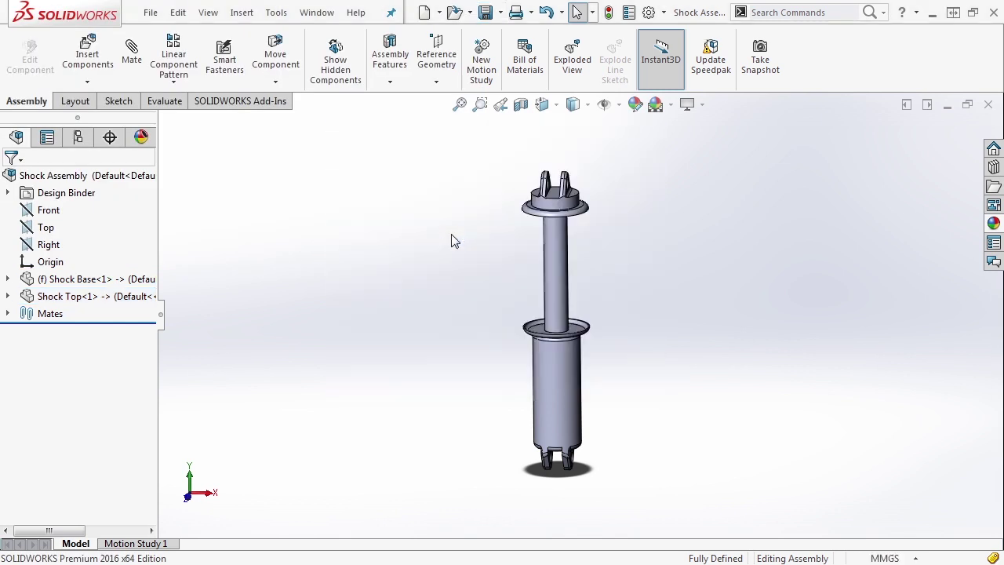